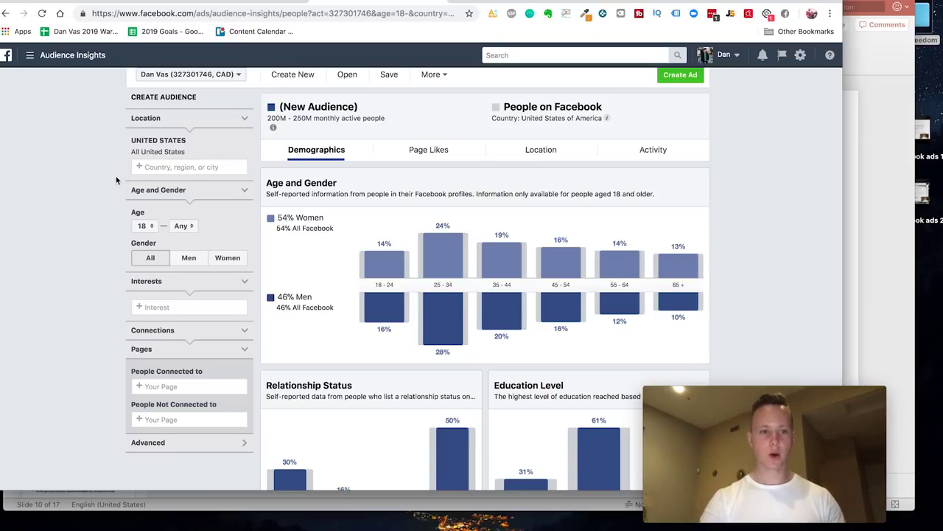
# Add Coffee, from the Food and Drink beverages, as an interest for the new United States audience.
pyautogui.scroll(-1, 145, 292)
pyautogui.scroll(1, 203, 278)
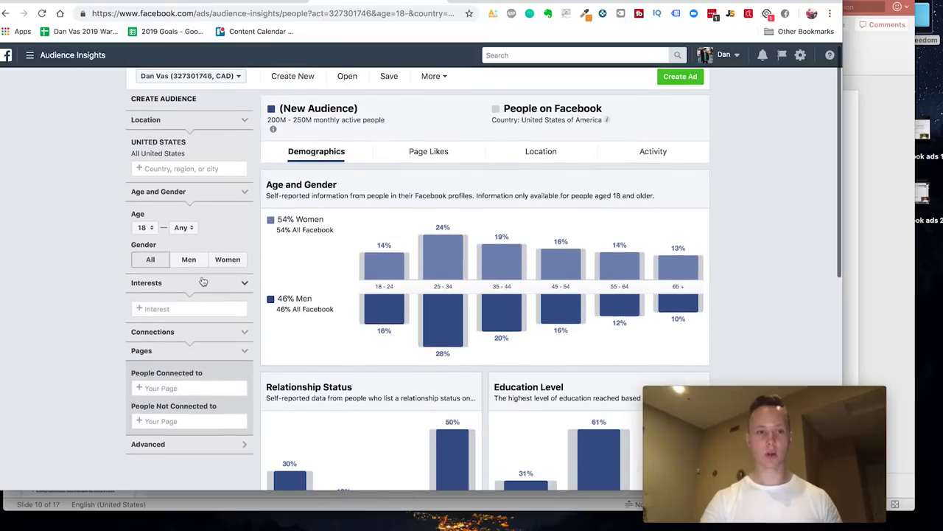
pyautogui.click(183, 308)
pyautogui.write('cof')
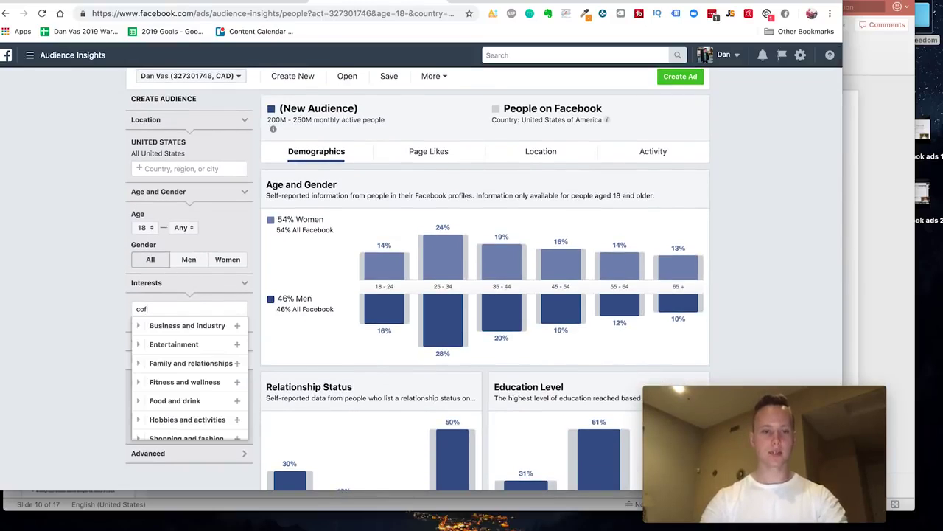
pyautogui.write('fee')
pyautogui.click(176, 328)
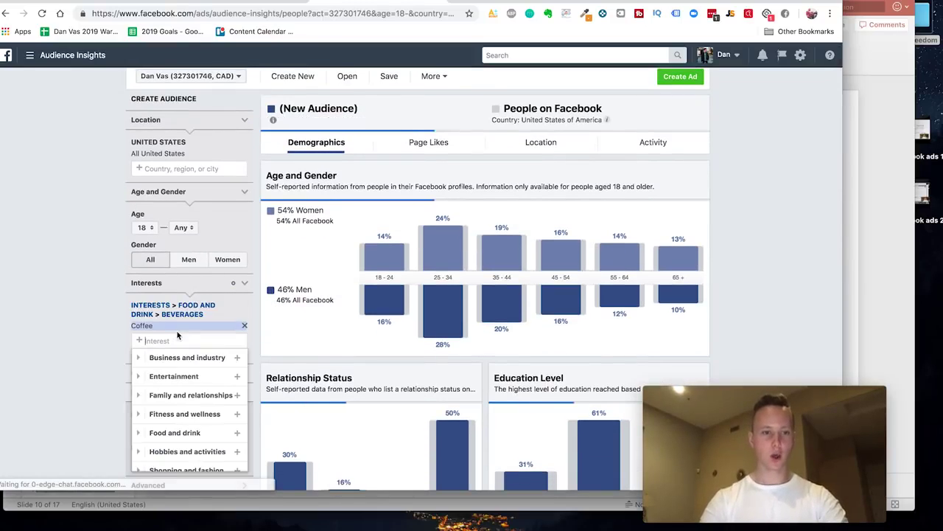
pyautogui.click(96, 323)
pyautogui.scroll(-1, 404, 325)
pyautogui.scroll(1, 403, 324)
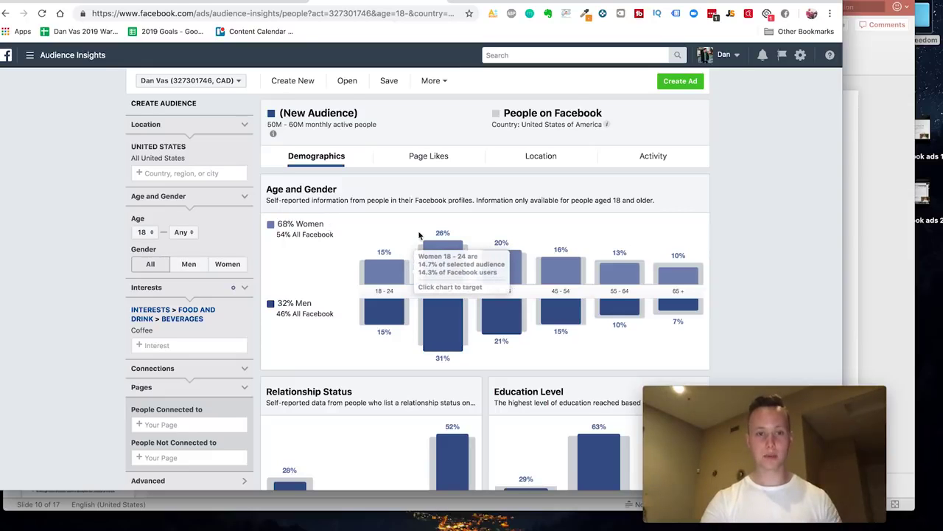
# Examine the page likes of the coffee audience, including its top categories.
pyautogui.click(428, 155)
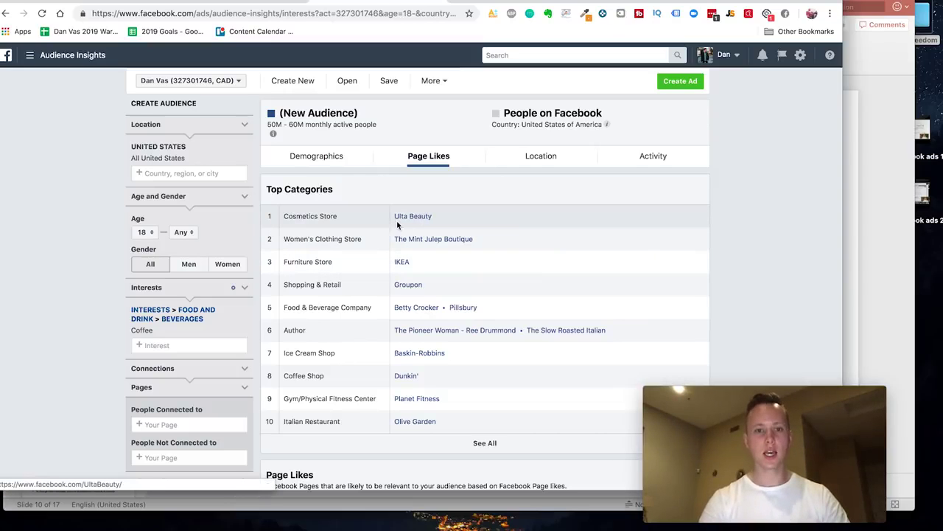
pyautogui.scroll(-1, 425, 291)
pyautogui.scroll(-3, 421, 329)
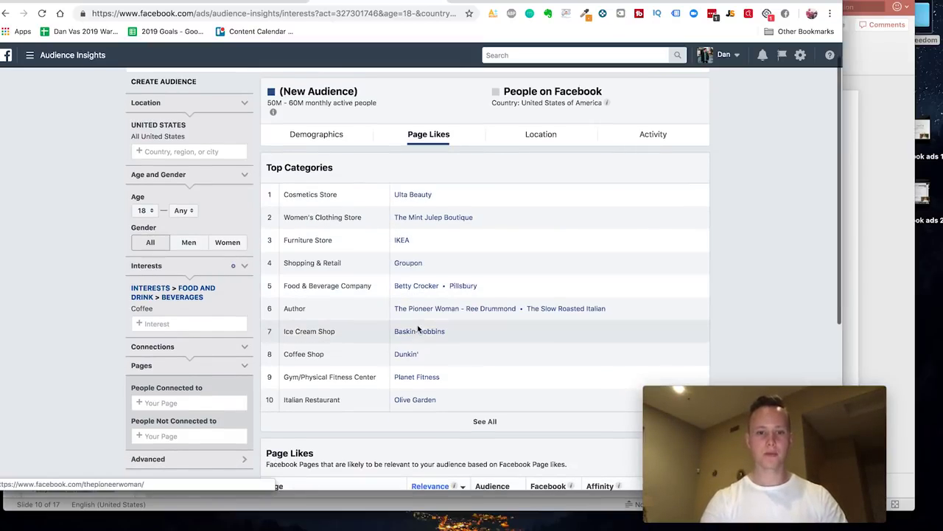
pyautogui.scroll(3, 444, 328)
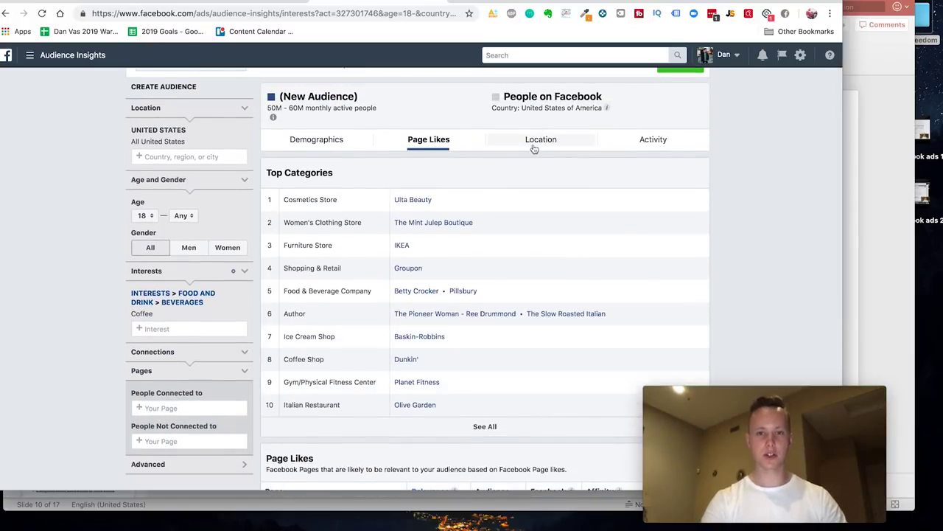
# Examine the coffee audience's top cities and how each compares with all Facebook users.
pyautogui.click(534, 148)
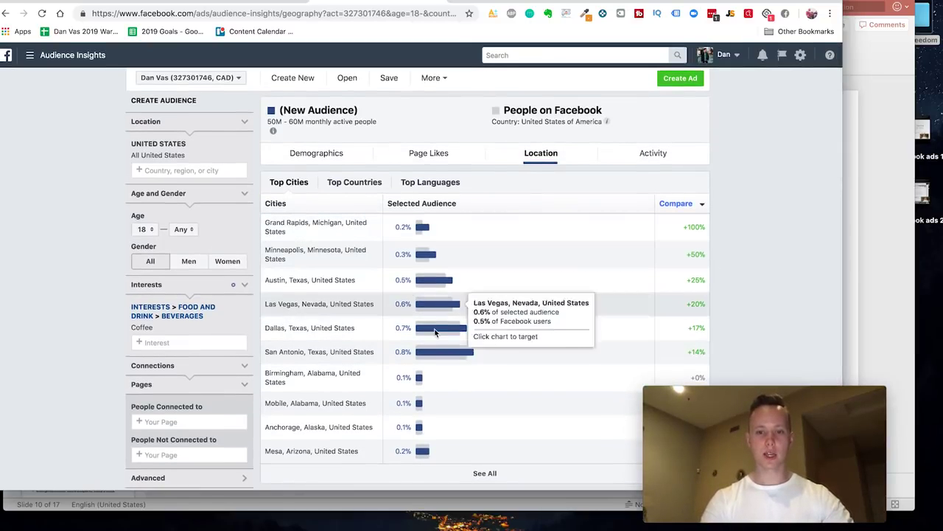
pyautogui.moveTo(419, 355)
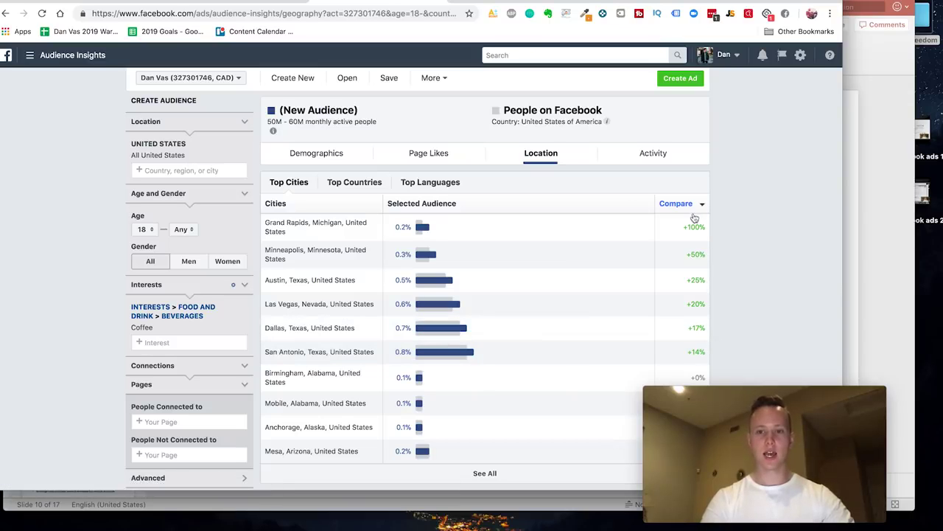
pyautogui.moveTo(693, 227)
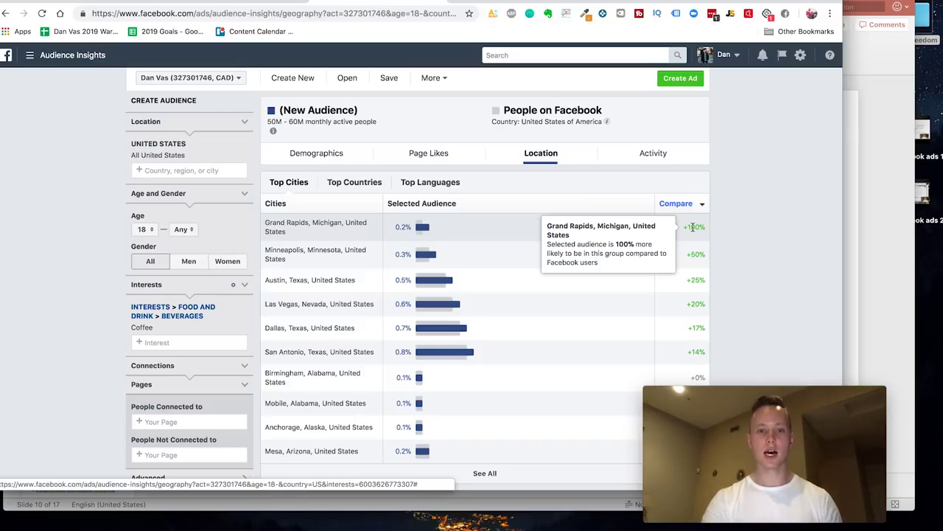
# Review the coffee audience's demographics, from age and gender to education level and job titles.
pyautogui.click(316, 154)
pyautogui.scroll(-5, 376, 217)
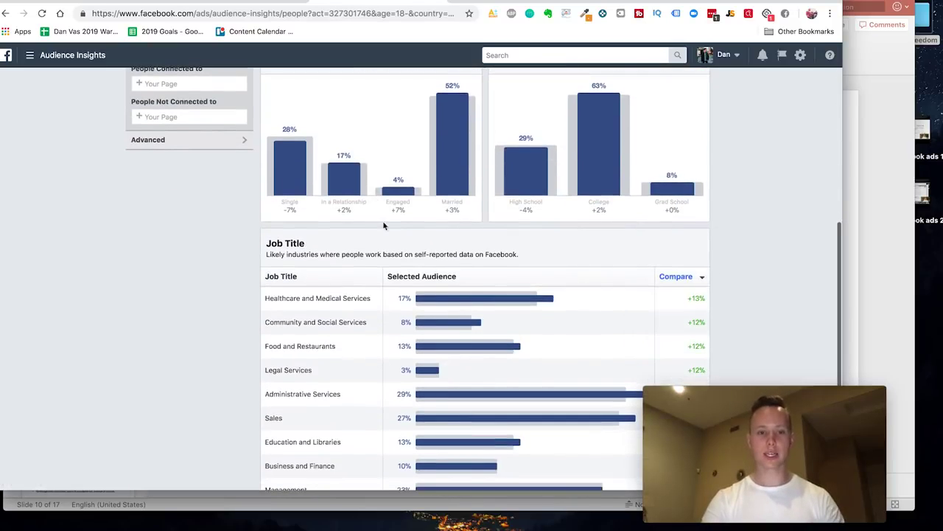
pyautogui.scroll(-1, 436, 305)
pyautogui.scroll(5, 413, 217)
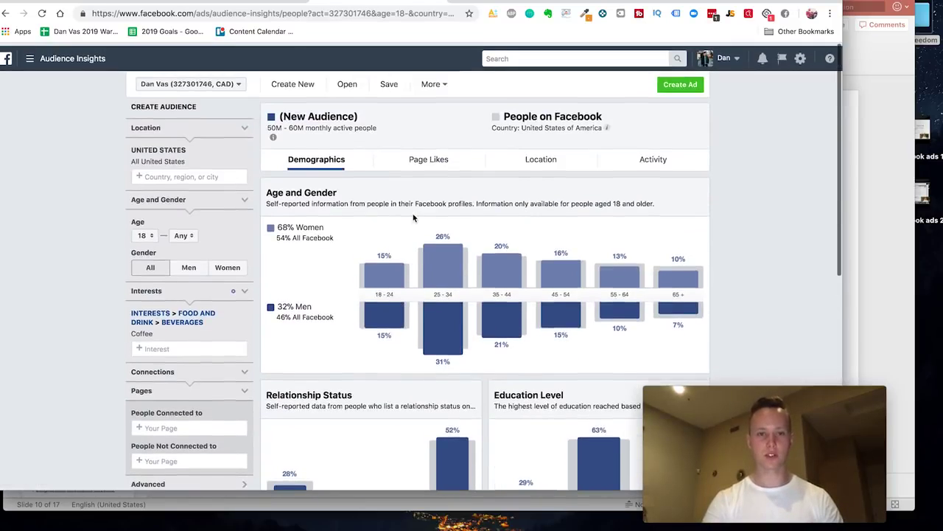
# Look through the coffee audience's liked pages again for possible interests to target.
pyautogui.click(424, 156)
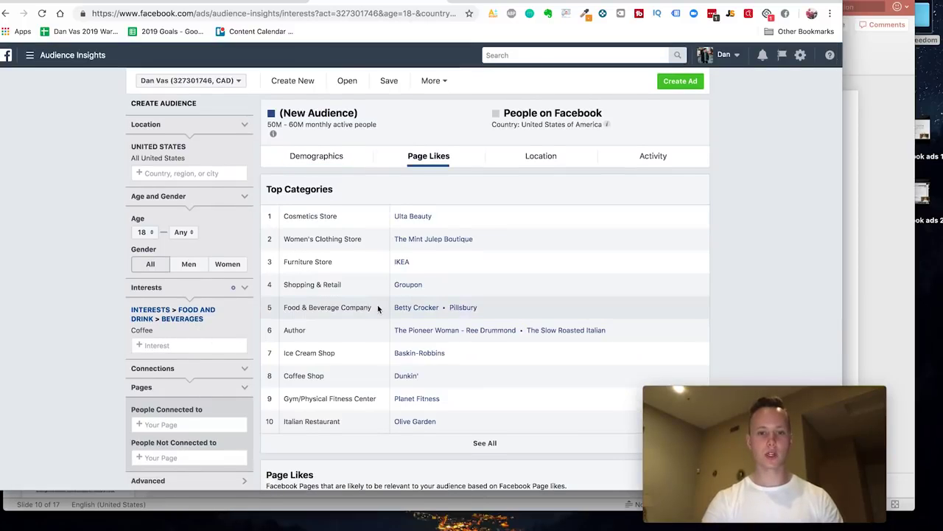
pyautogui.scroll(-2, 378, 304)
pyautogui.scroll(-2, 427, 302)
pyautogui.scroll(3, 429, 298)
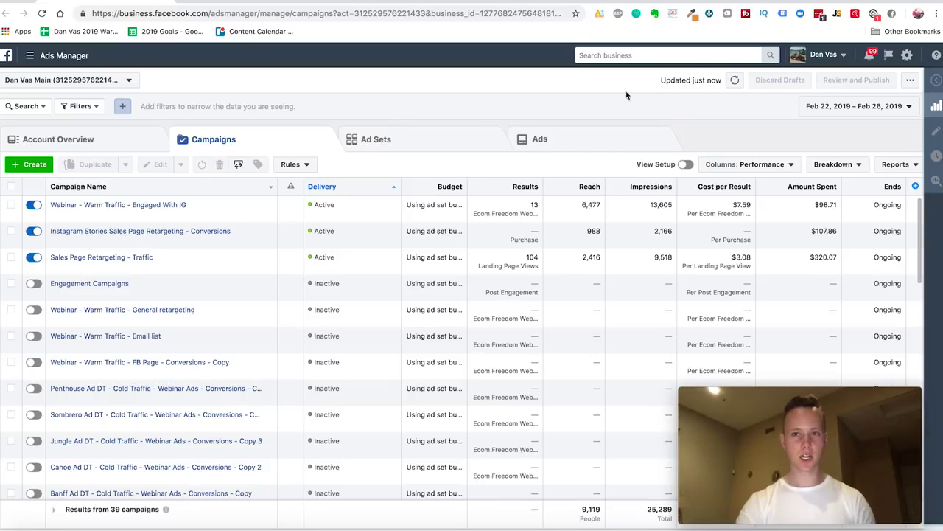
# In Ads Manager, start a new campaign with guided creation and choose Conversions as the marketing objective.
pyautogui.click(34, 165)
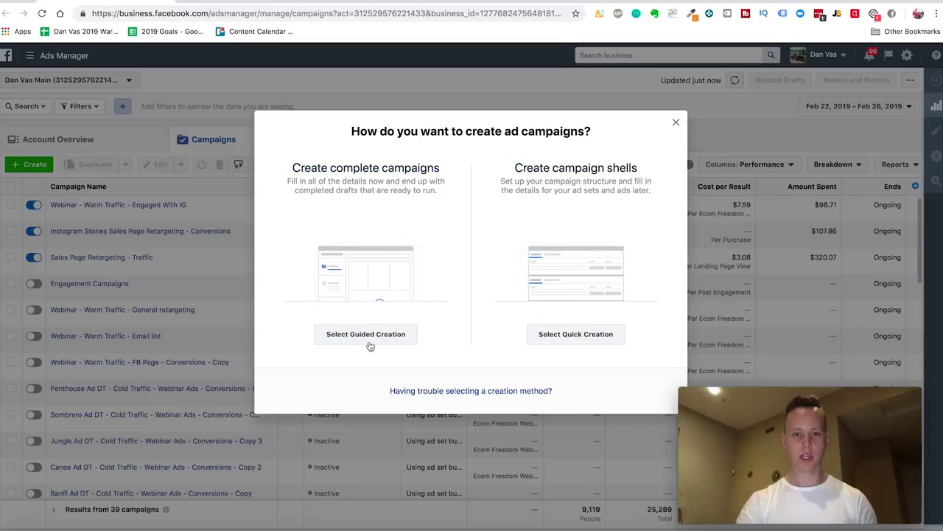
pyautogui.click(369, 336)
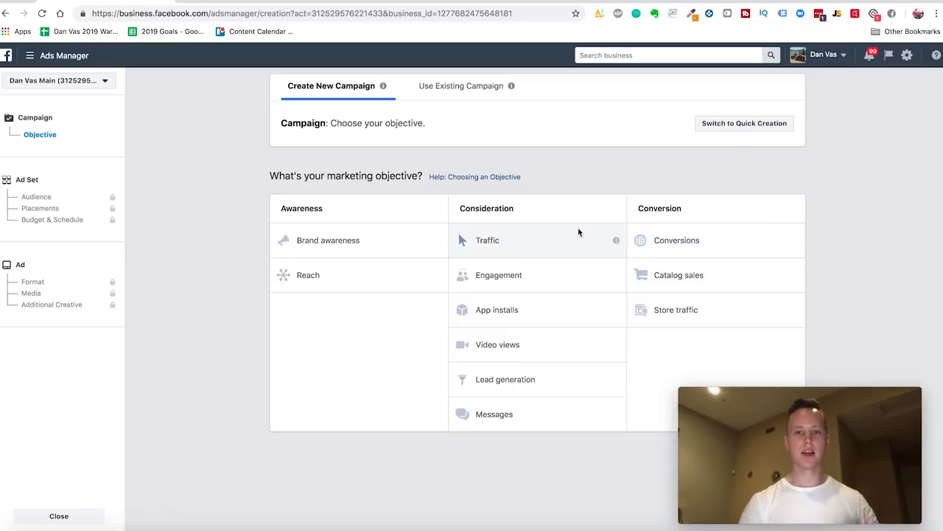
pyautogui.click(675, 241)
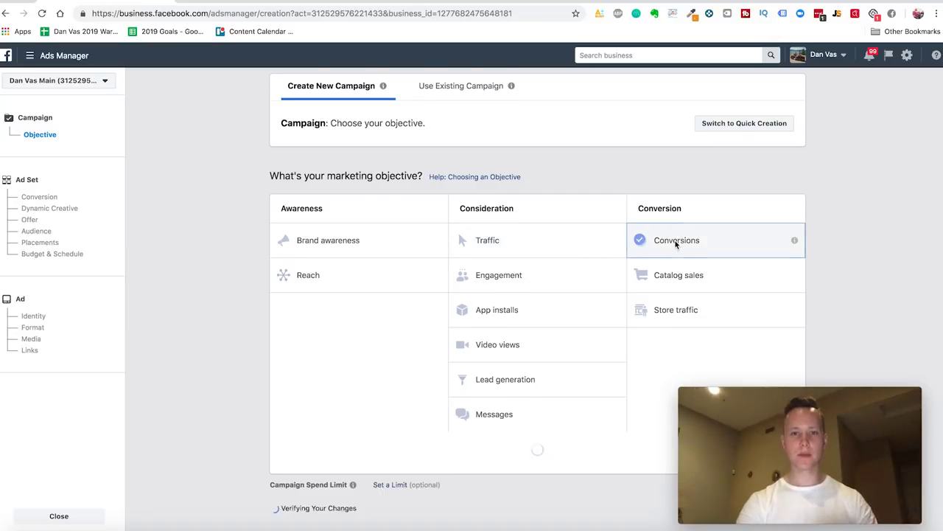
# Name the campaign "FB Feed Ad - Low Budget Interest Targeting" and continue to the ad set setup.
pyautogui.doubleClick(525, 344)
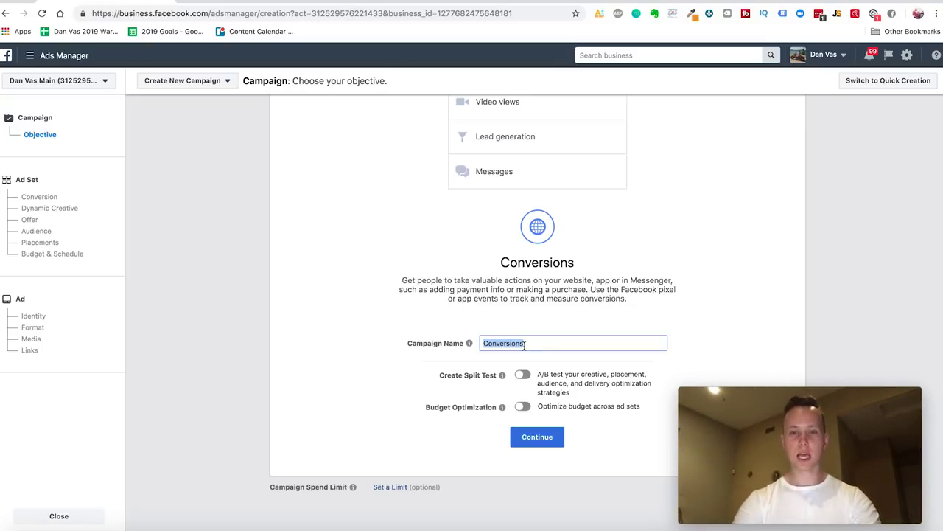
pyautogui.write('FB Feed Ad - Low Budget')
pyautogui.press('BackSpace')
pyautogui.press('BackSpace')
pyautogui.press('BackSpace')
pyautogui.write('dg')
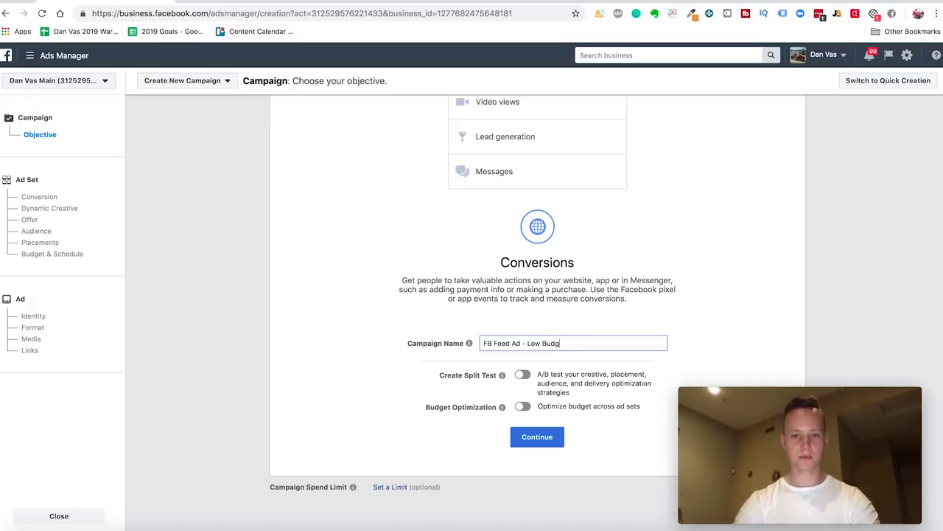
pyautogui.write('et Interest Targeting')
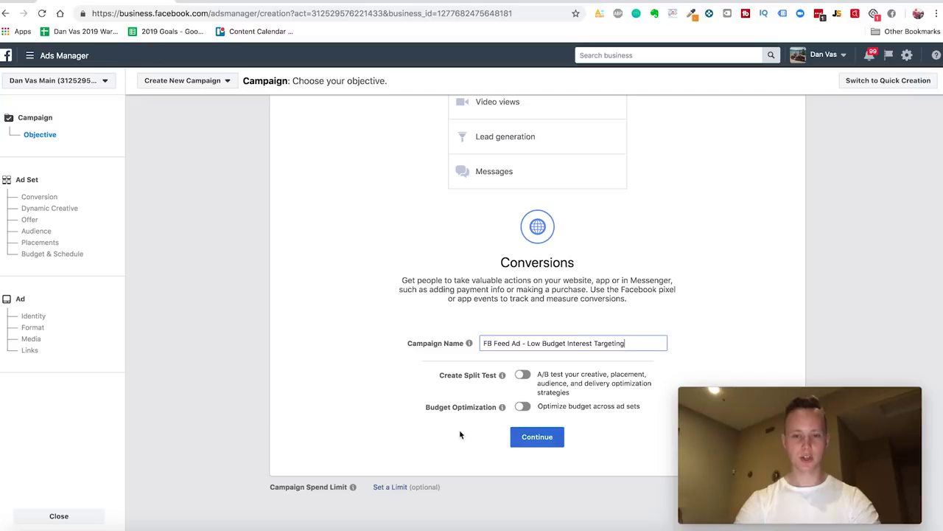
pyautogui.click(523, 437)
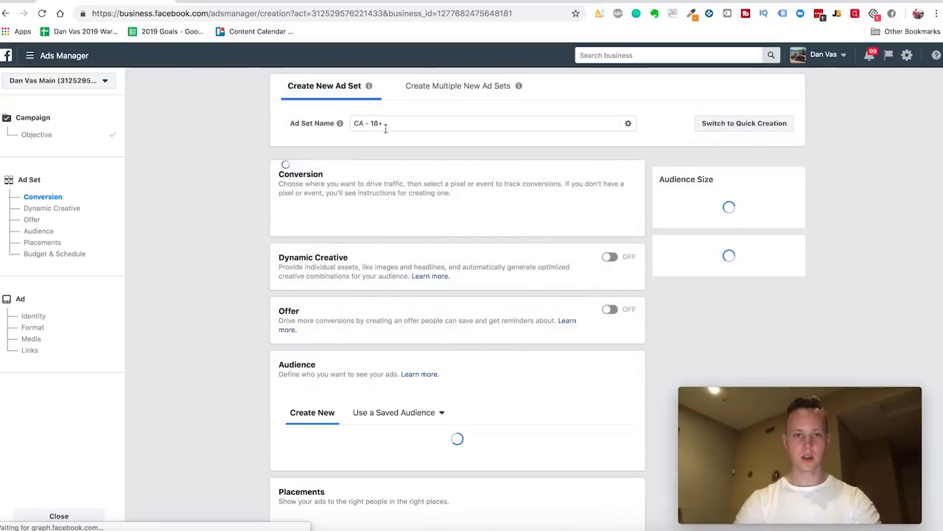
# Switch to creating multiple new ad sets and set the website conversion event to Purchase.
pyautogui.click(460, 94)
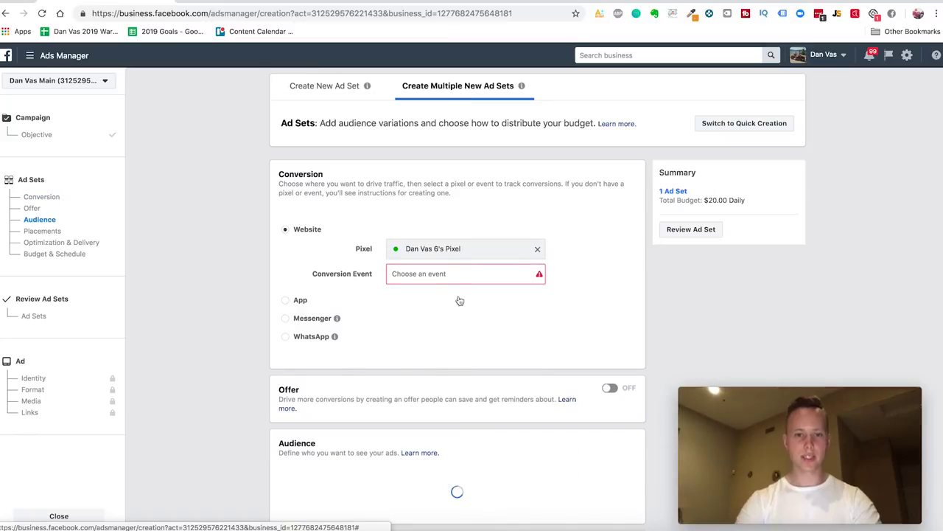
pyautogui.click(440, 275)
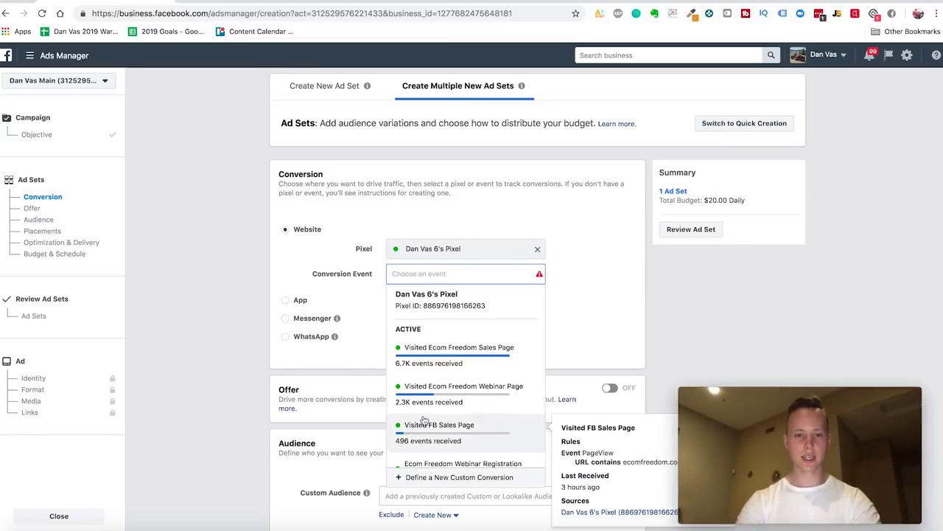
pyautogui.scroll(-3, 425, 419)
pyautogui.scroll(3, 425, 364)
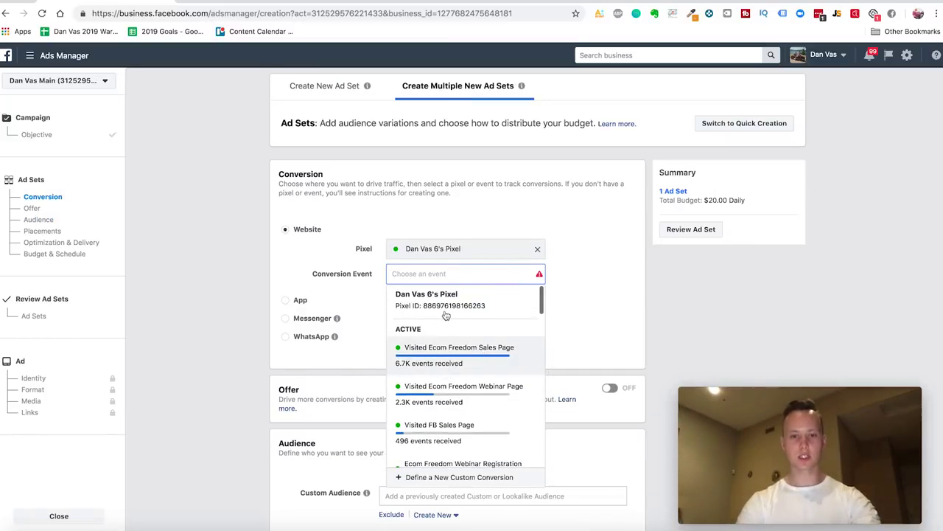
pyautogui.scroll(-4, 407, 365)
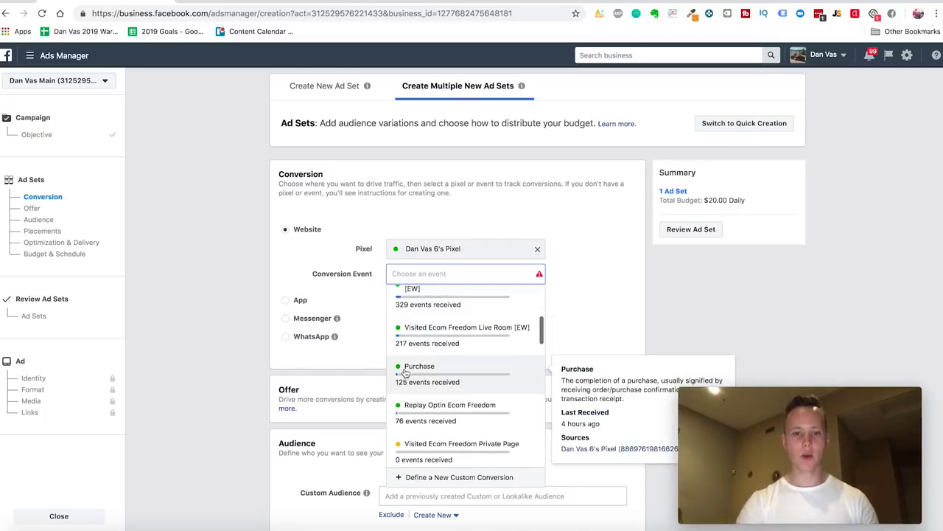
pyautogui.click(405, 374)
# Remove Canada from the audience locations and limit the targeting to people who live in this location.
pyautogui.scroll(-5, 381, 244)
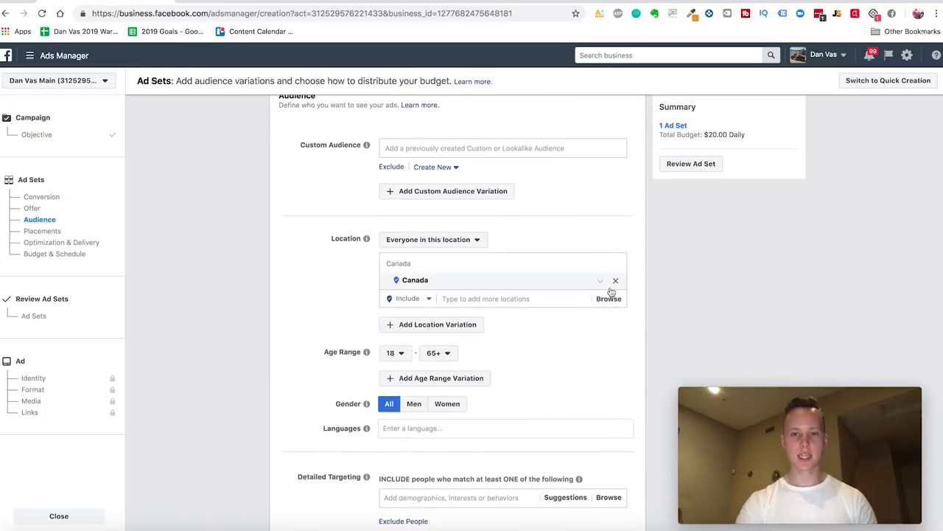
pyautogui.click(616, 281)
pyautogui.click(471, 241)
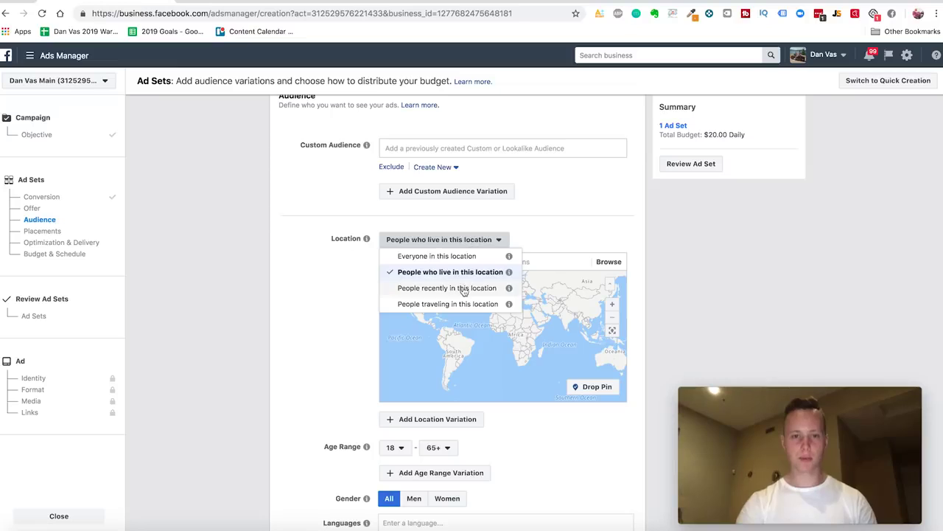
pyautogui.click(463, 271)
# Include the countries United States, Canada, Australia and United Kingdom in the audience locations.
pyautogui.click(461, 261)
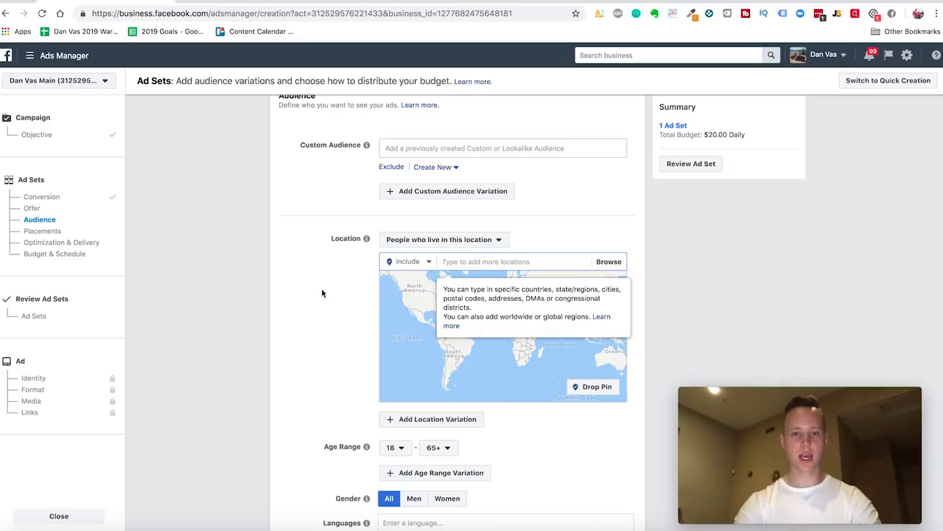
pyautogui.write('united states')
pyautogui.click(472, 279)
pyautogui.write('canada')
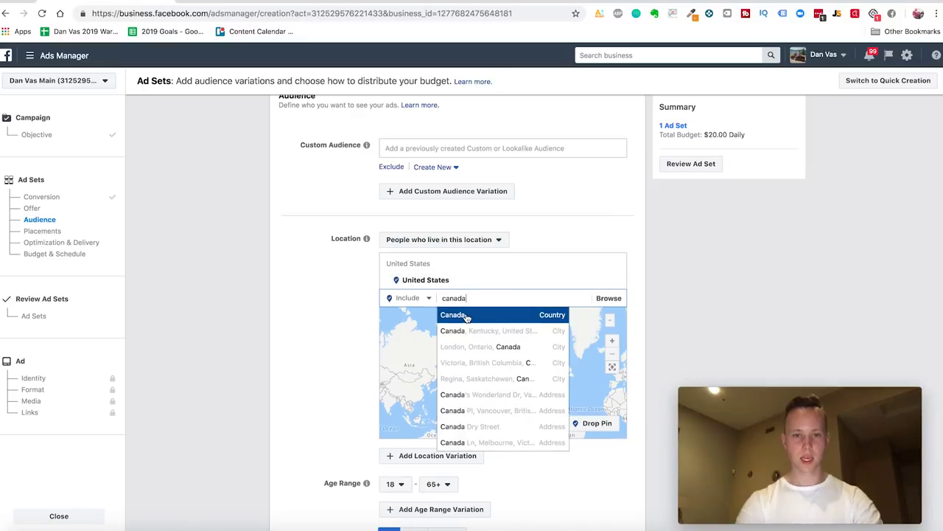
pyautogui.click(467, 315)
pyautogui.write('australia')
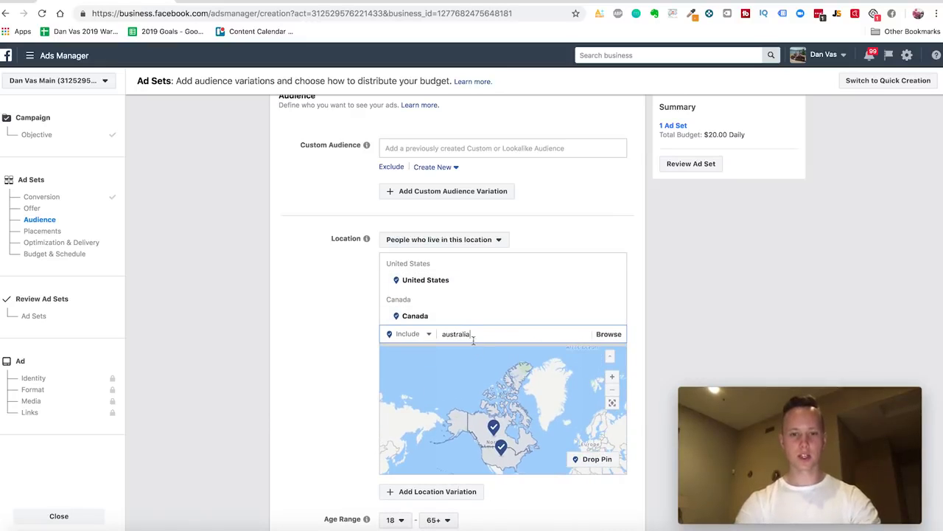
pyautogui.click(475, 352)
pyautogui.write('united kingdom')
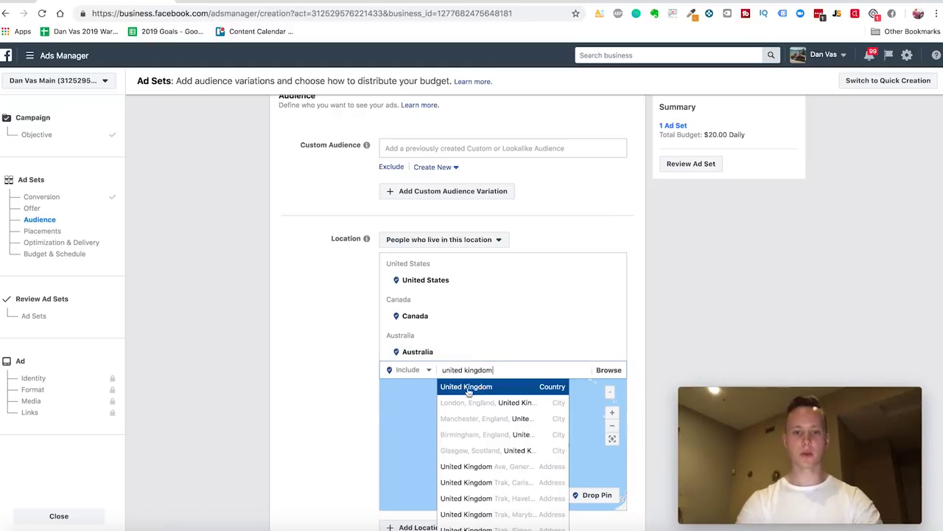
pyautogui.click(467, 389)
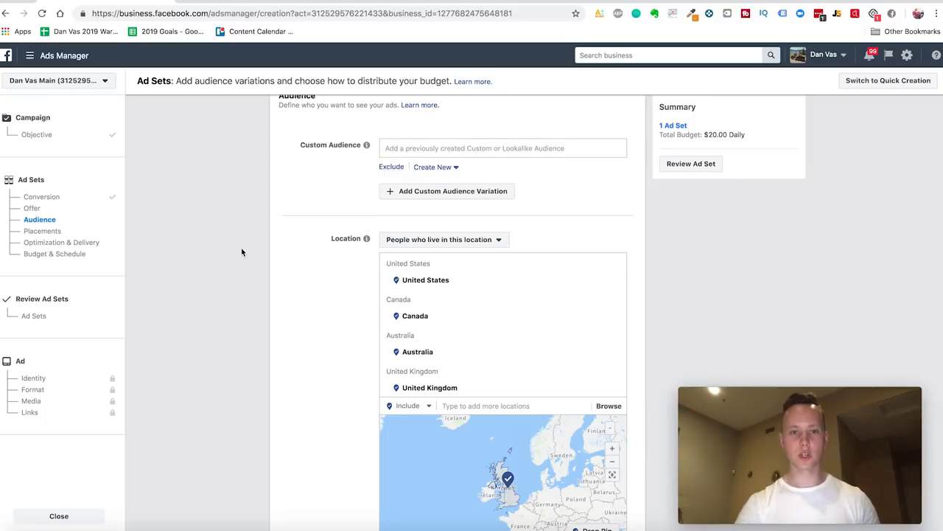
# Include people with the Coffee interest under Beverages in the audience's detailed targeting.
pyautogui.scroll(-5, 361, 304)
pyautogui.scroll(5, 346, 247)
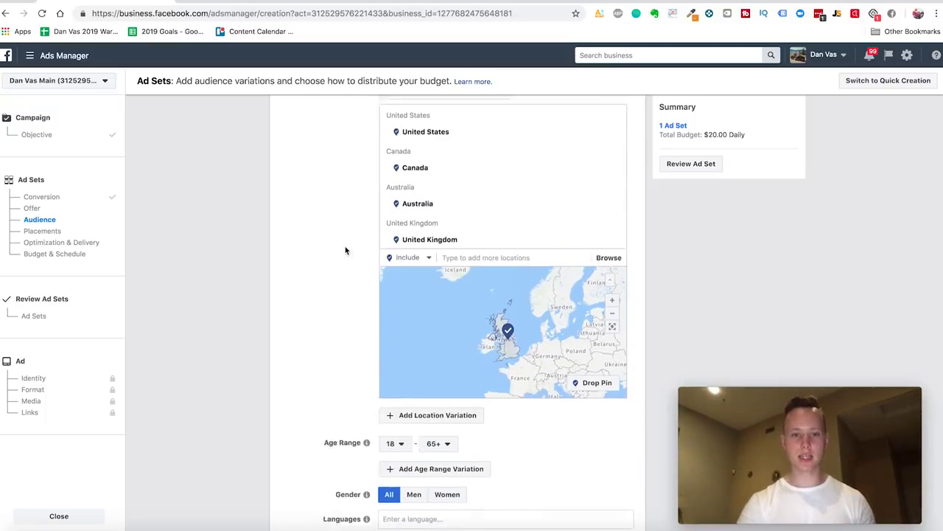
pyautogui.scroll(-3, 345, 246)
pyautogui.scroll(-4, 343, 288)
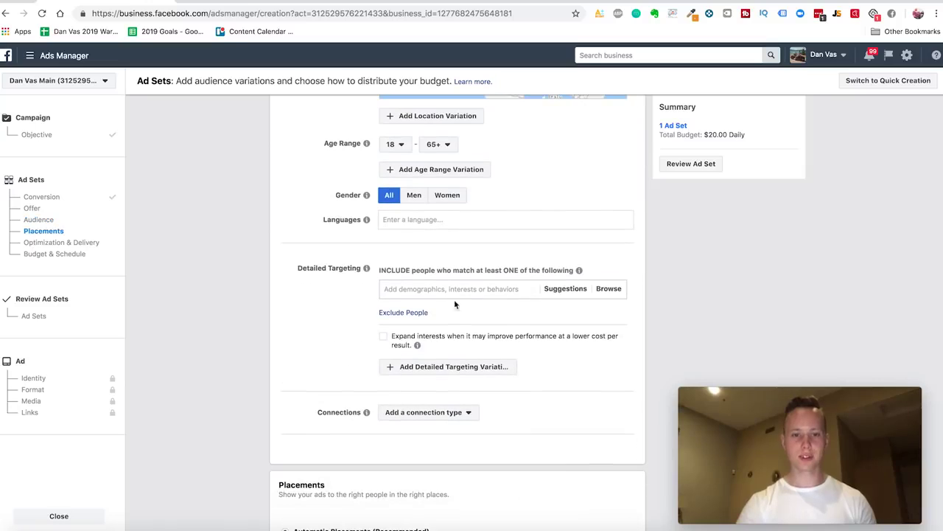
pyautogui.click(465, 288)
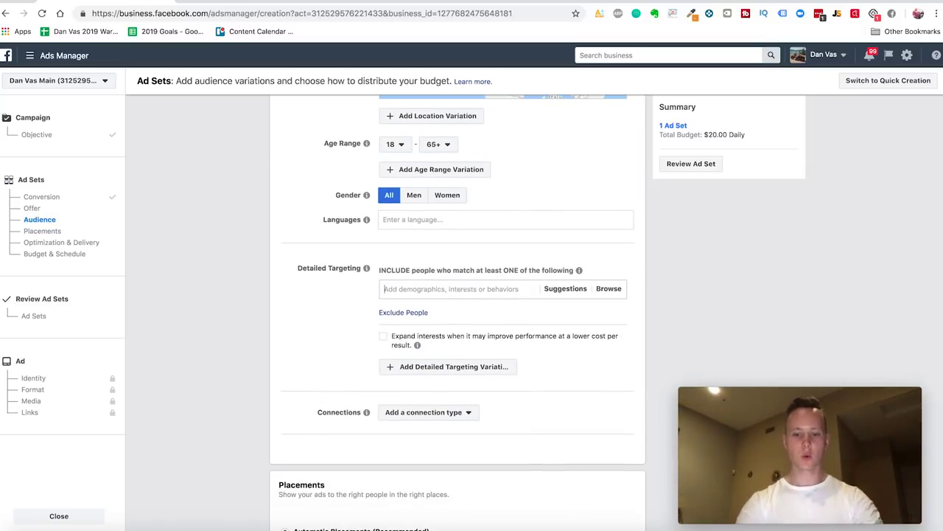
pyautogui.write('coffee')
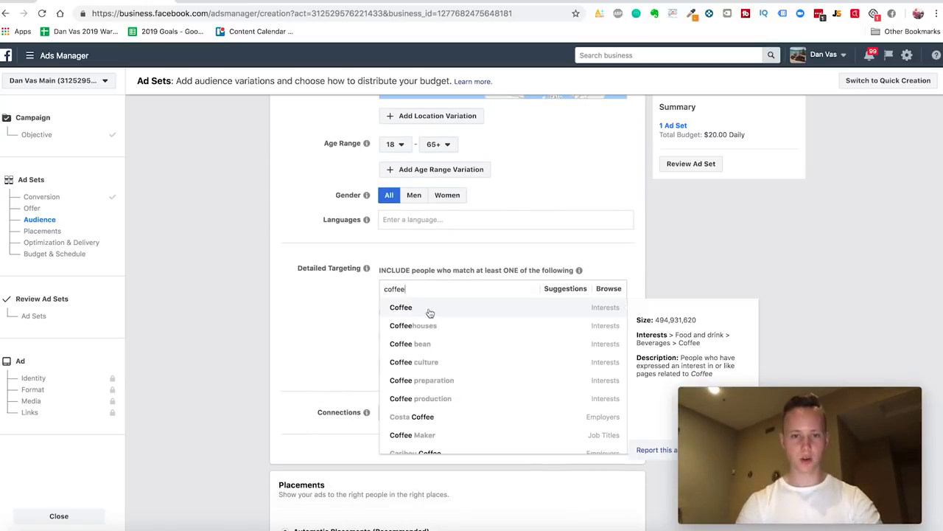
pyautogui.click(424, 310)
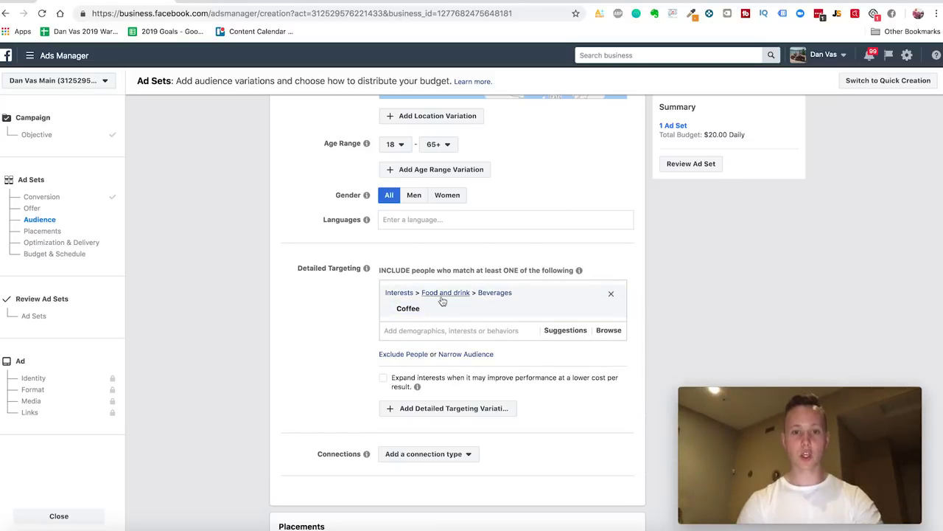
# Add a second detailed targeting variation that includes people with the Coffee bean interest.
pyautogui.moveTo(443, 306)
pyautogui.scroll(-1, 443, 305)
pyautogui.scroll(-2, 473, 268)
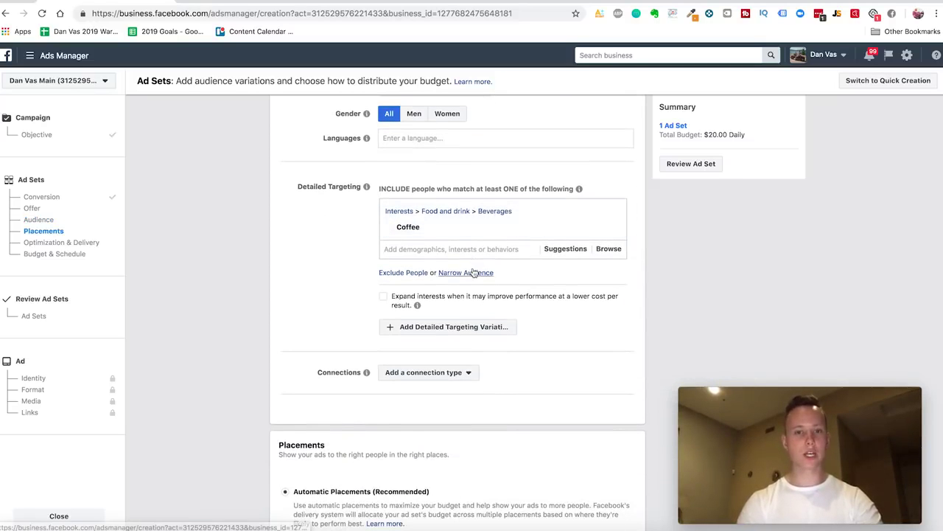
pyautogui.click(436, 330)
pyautogui.click(410, 347)
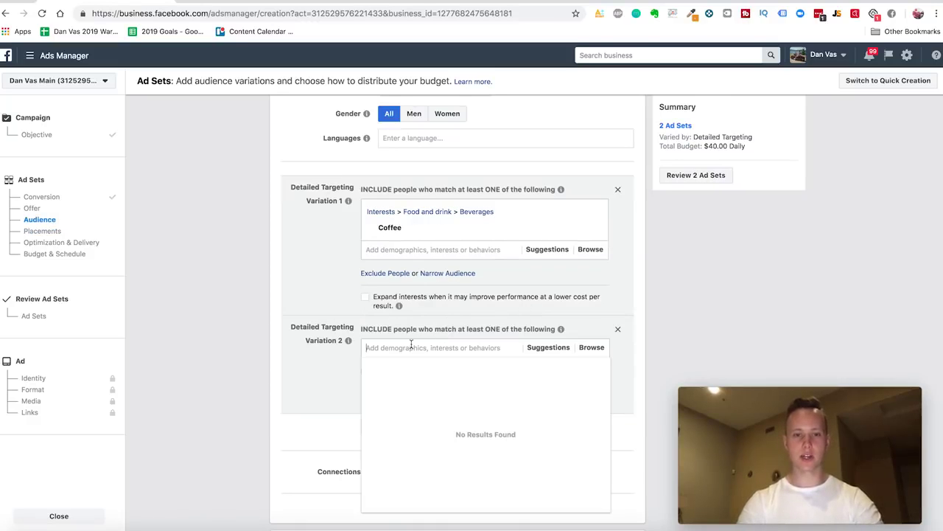
pyautogui.click(332, 266)
pyautogui.moveTo(376, 241)
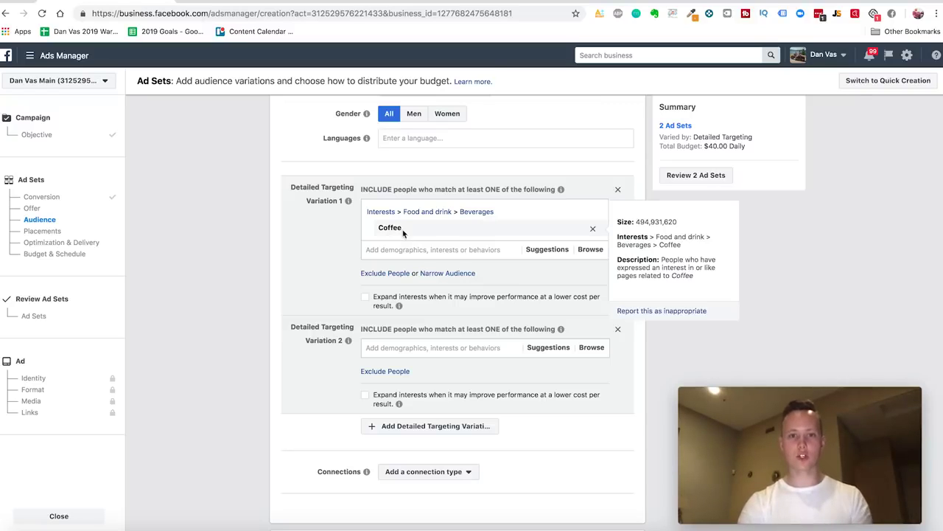
pyautogui.click(390, 348)
pyautogui.write('coffee')
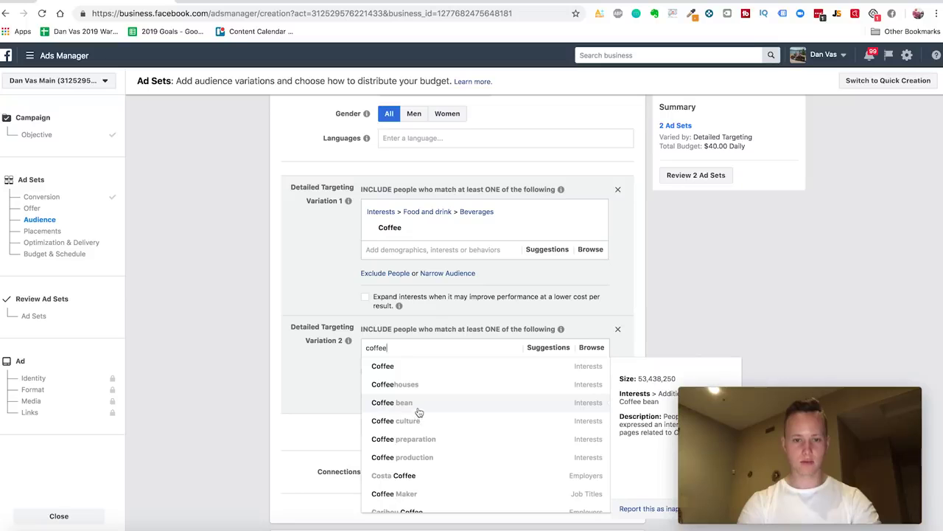
pyautogui.click(418, 404)
pyautogui.click(311, 387)
# Try narrowing the Coffee variation to people who must also match Engaged Shoppers, and remove that condition again.
pyautogui.scroll(-2, 369, 368)
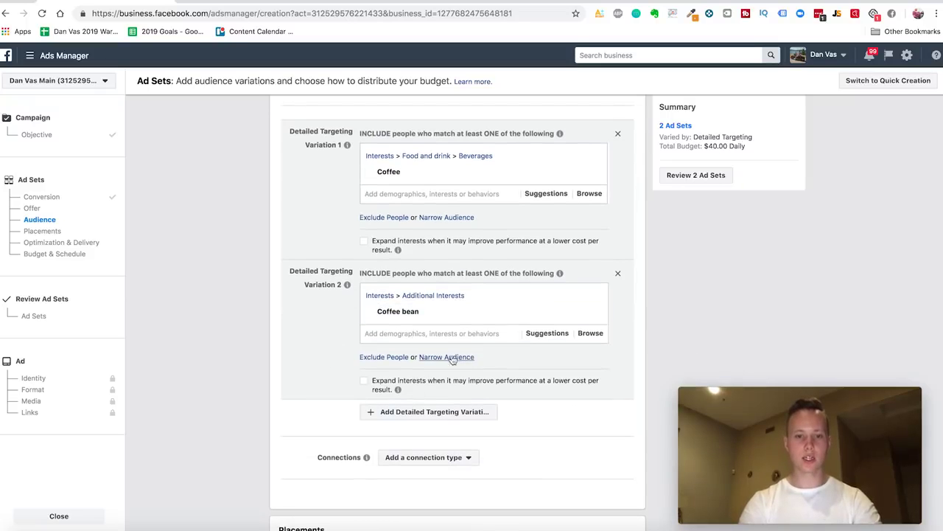
pyautogui.click(448, 217)
pyautogui.write('engaged shoppers')
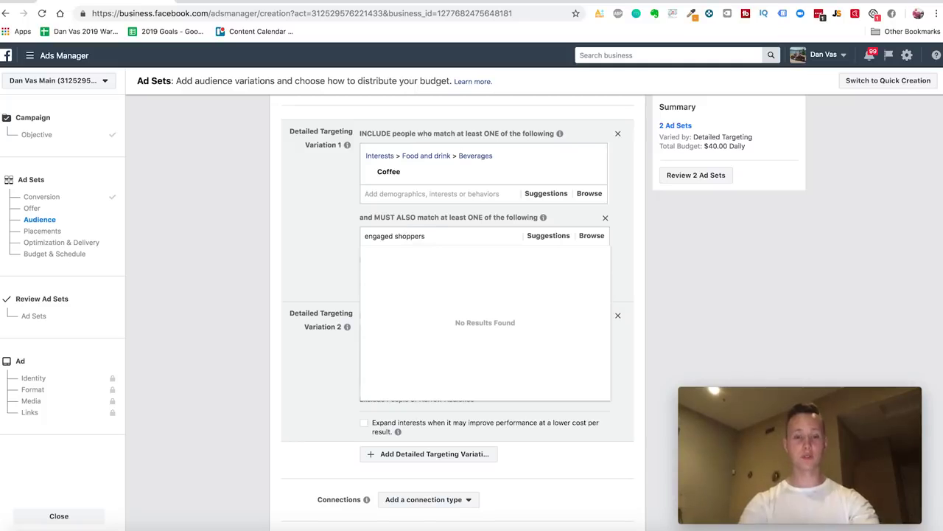
pyautogui.click(424, 256)
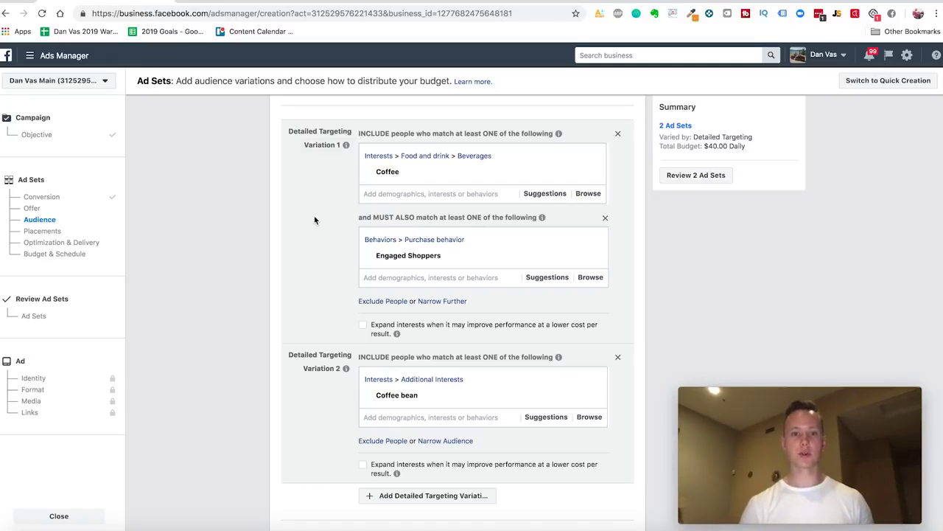
pyautogui.moveTo(383, 172)
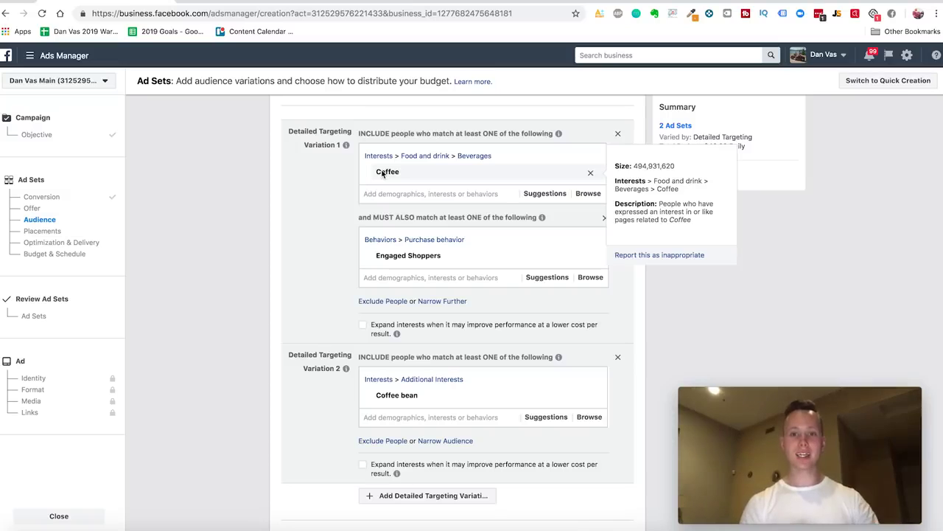
pyautogui.click(591, 256)
# Add a third detailed targeting variation that includes people with the Dunkin' Donuts interest.
pyautogui.scroll(-2, 504, 341)
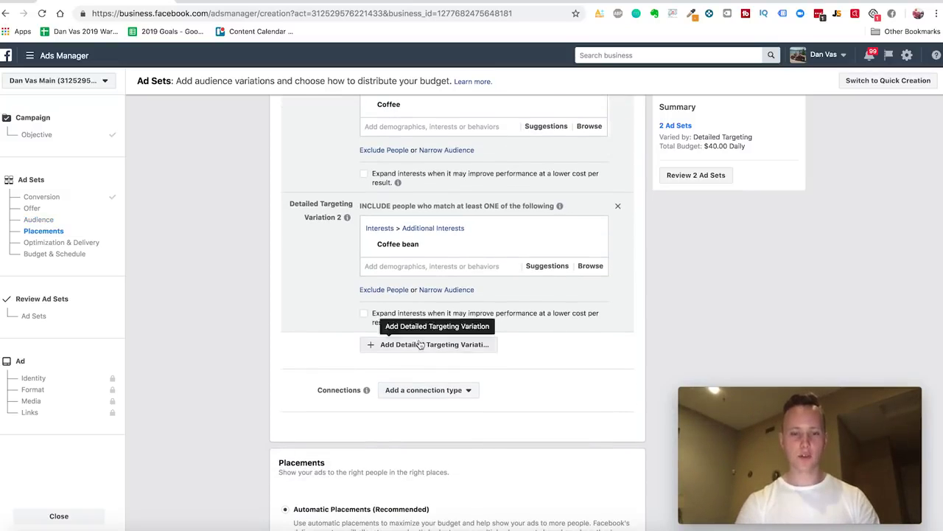
pyautogui.click(372, 343)
pyautogui.click(423, 364)
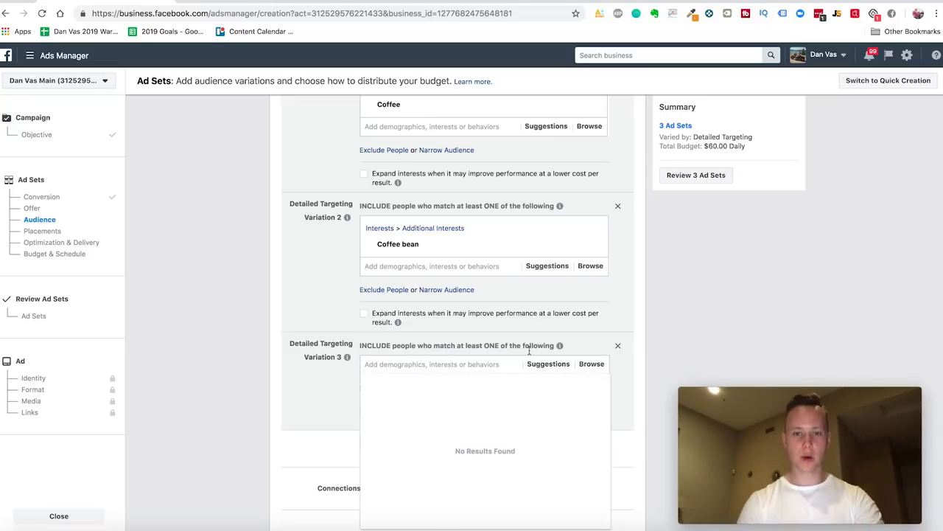
pyautogui.click(545, 364)
pyautogui.click(278, 319)
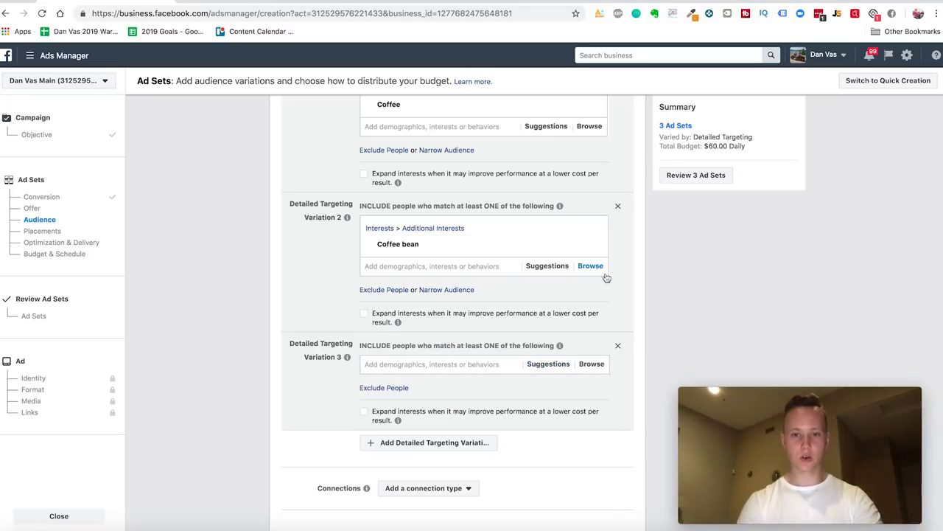
pyautogui.click(547, 265)
pyautogui.scroll(-2, 414, 308)
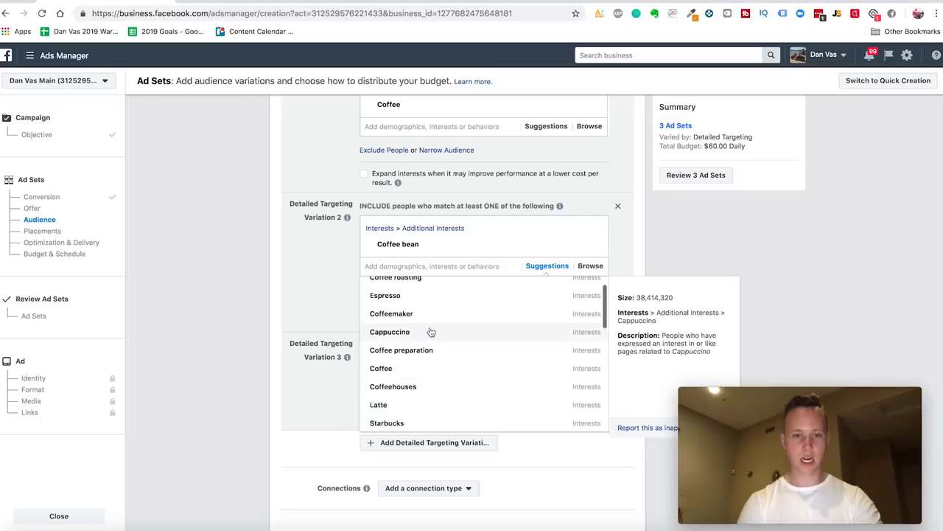
pyautogui.scroll(-3, 417, 333)
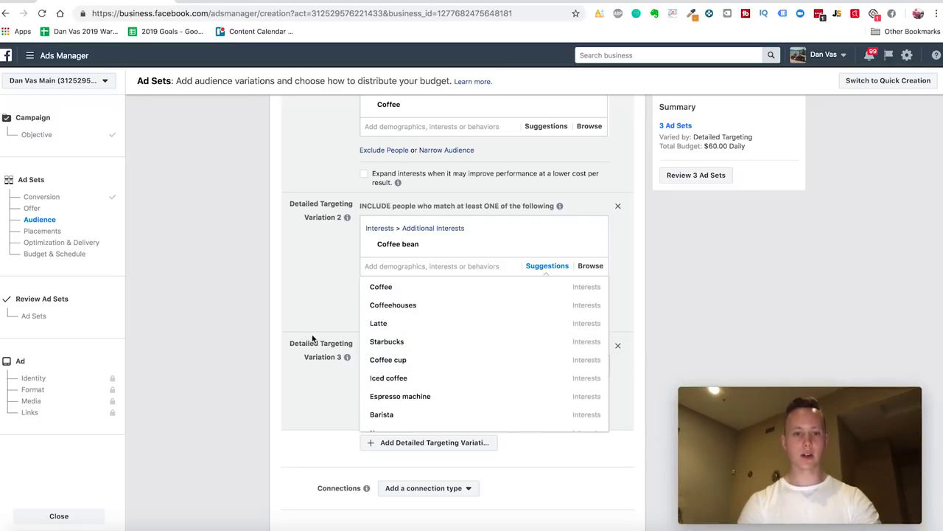
pyautogui.click(398, 368)
pyautogui.write('dunkin donuts')
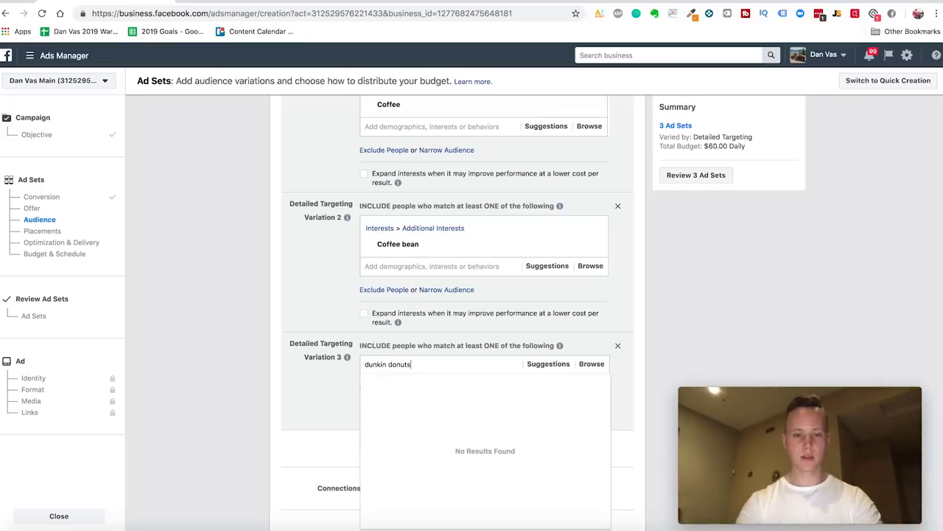
pyautogui.click(401, 380)
# Switch to editing placements and exclude Facebook's Instant Articles, In-Stream Videos, Right Column, Suggested Videos, Marketplace and Stories.
pyautogui.scroll(-2, 297, 395)
pyautogui.scroll(-2, 297, 399)
pyautogui.click(308, 295)
pyautogui.scroll(-2, 247, 342)
pyautogui.scroll(-5, 247, 342)
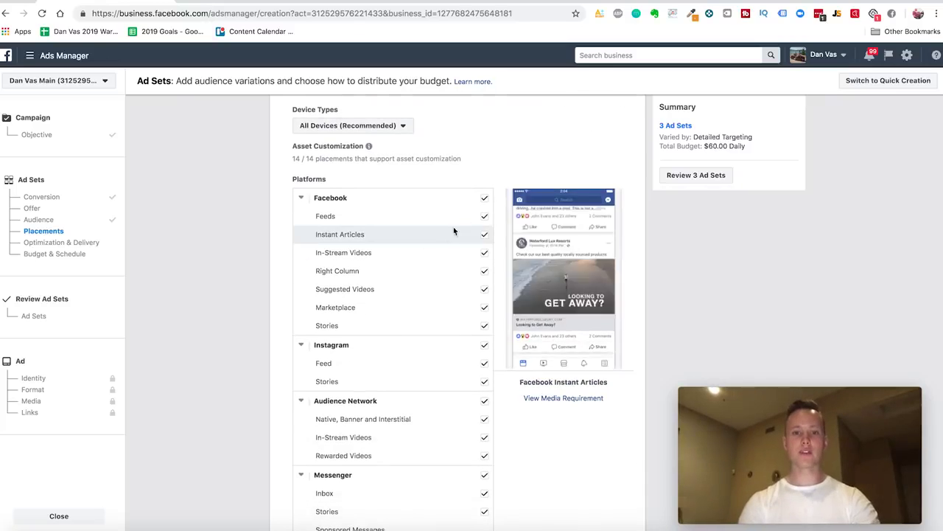
pyautogui.click(485, 234)
pyautogui.click(484, 262)
pyautogui.click(484, 280)
pyautogui.click(484, 298)
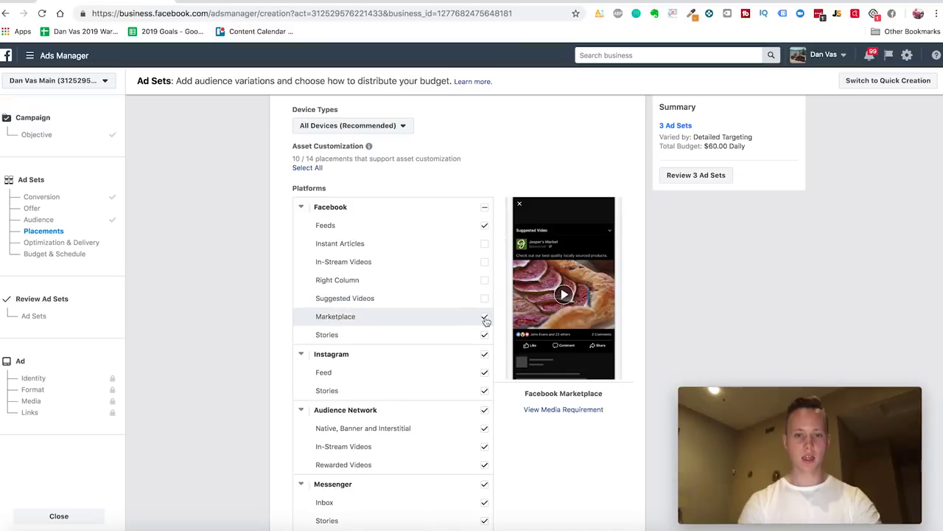
pyautogui.click(485, 318)
pyautogui.click(484, 335)
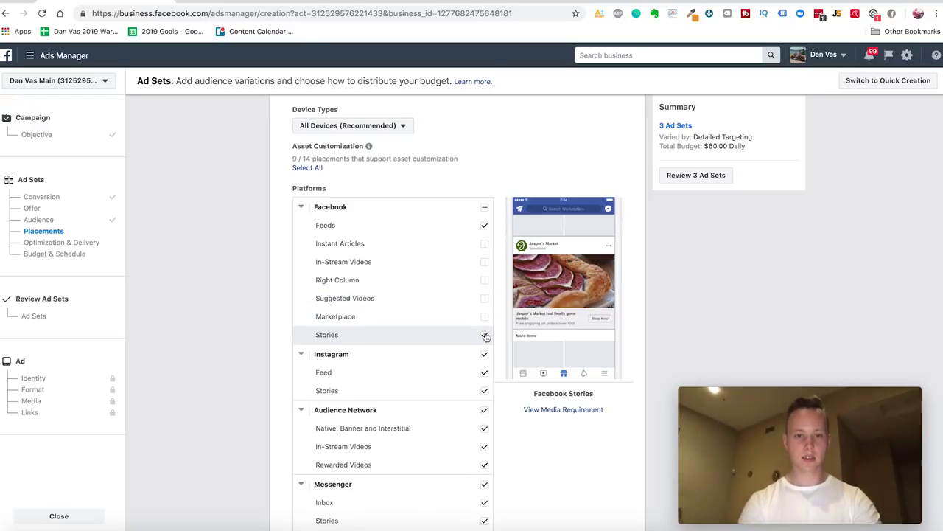
# Exclude Instagram Stories and all Audience Network and Messenger placements.
pyautogui.click(485, 391)
pyautogui.scroll(-2, 529, 426)
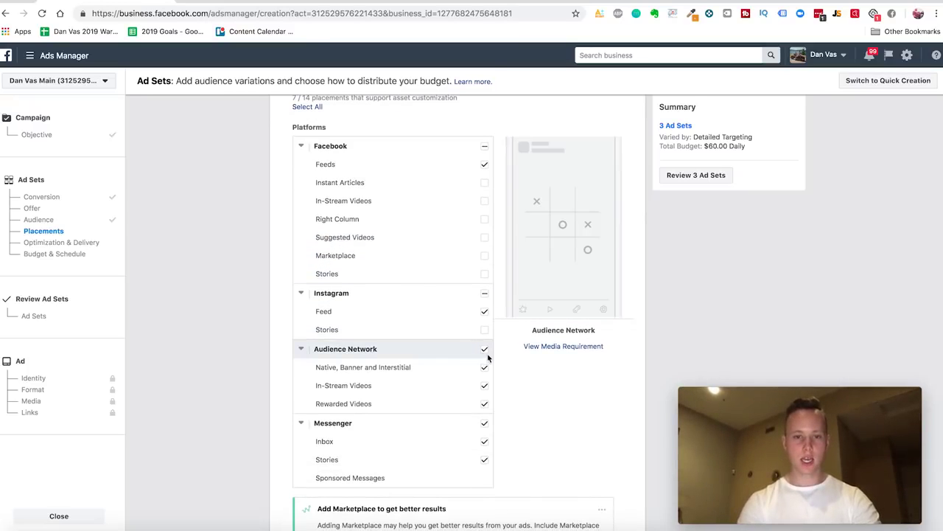
pyautogui.click(485, 350)
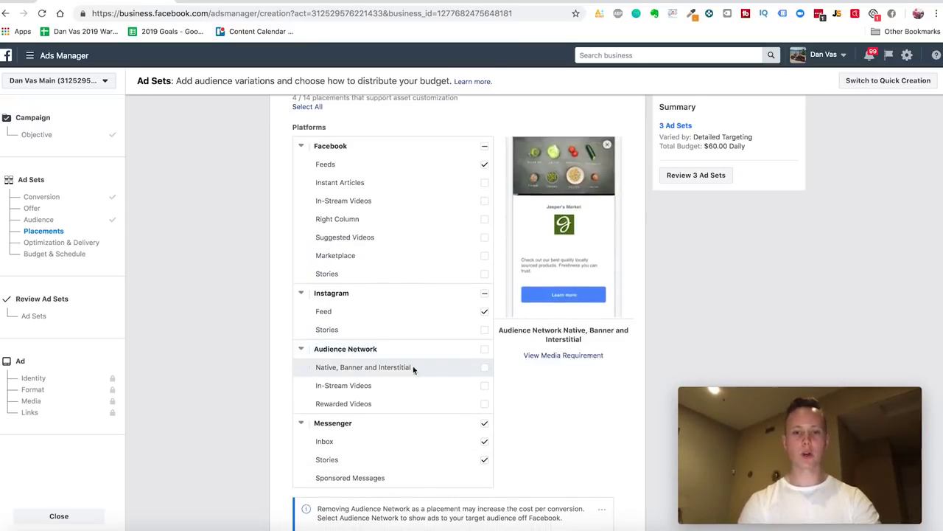
pyautogui.click(485, 424)
# Review the ad set settings, from placements, targeting variations, locations and conversion event to optimization and delivery.
pyautogui.scroll(-1, 442, 347)
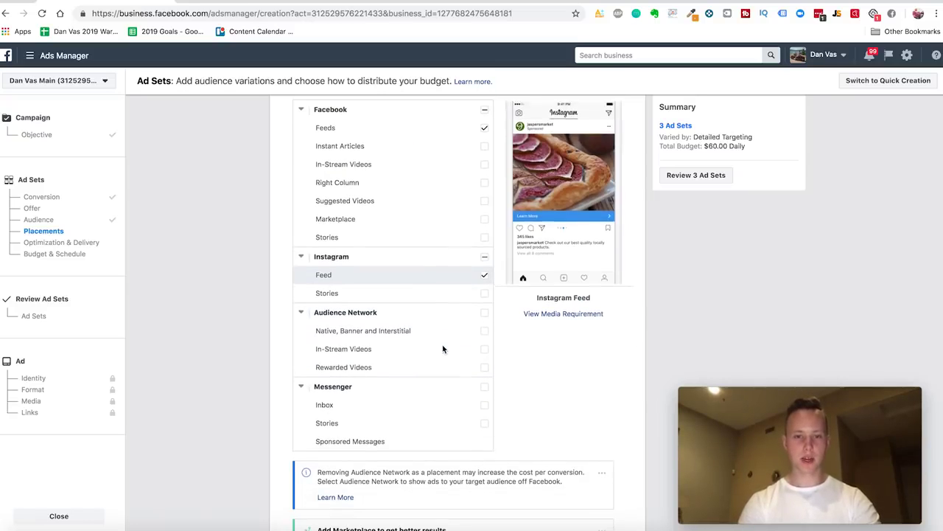
pyautogui.scroll(1, 443, 349)
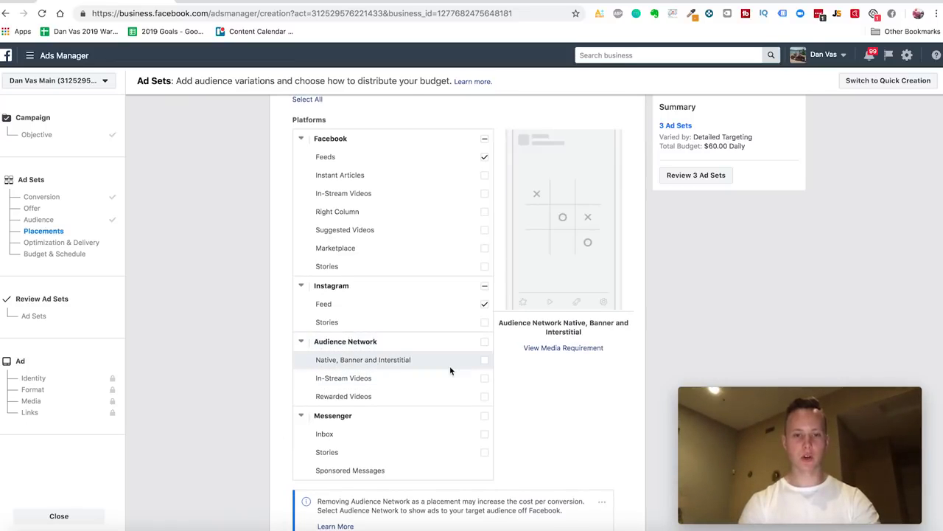
pyautogui.scroll(1, 450, 370)
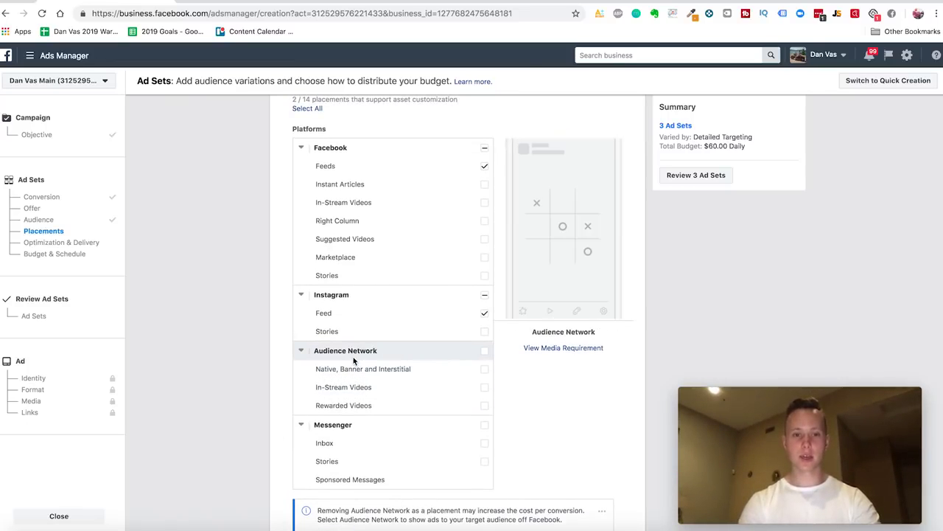
pyautogui.scroll(3, 270, 318)
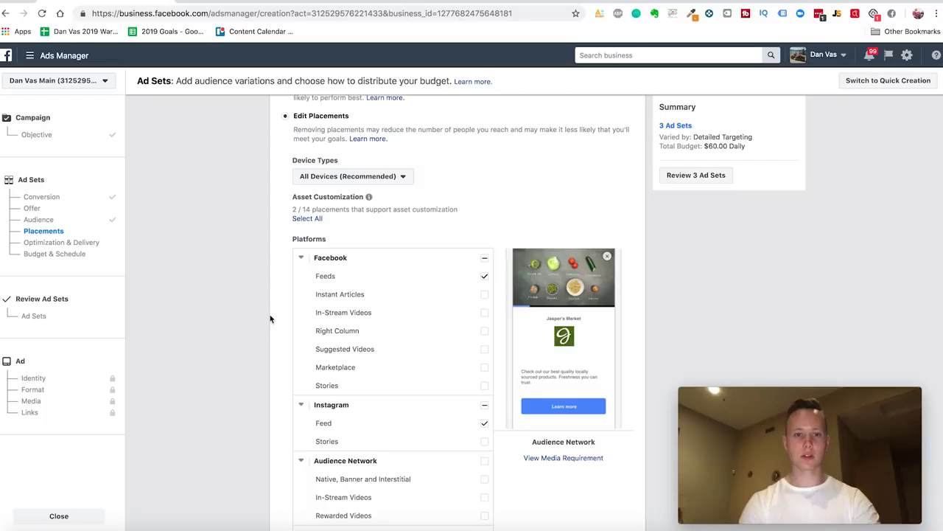
pyautogui.scroll(2, 271, 318)
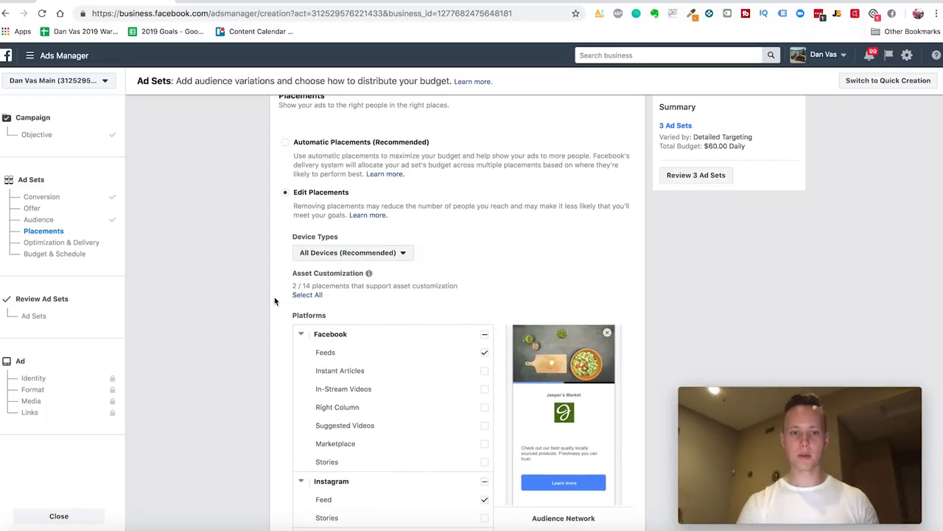
pyautogui.scroll(10, 275, 300)
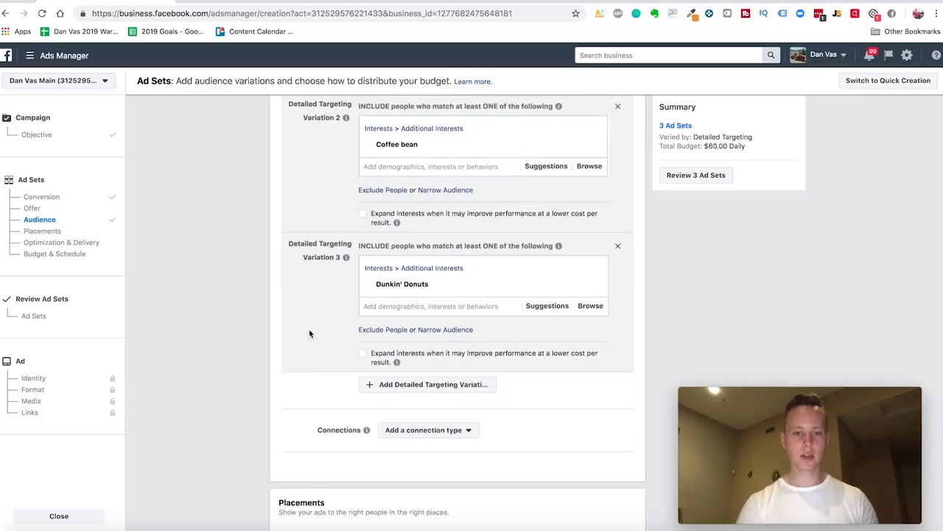
pyautogui.scroll(13, 309, 334)
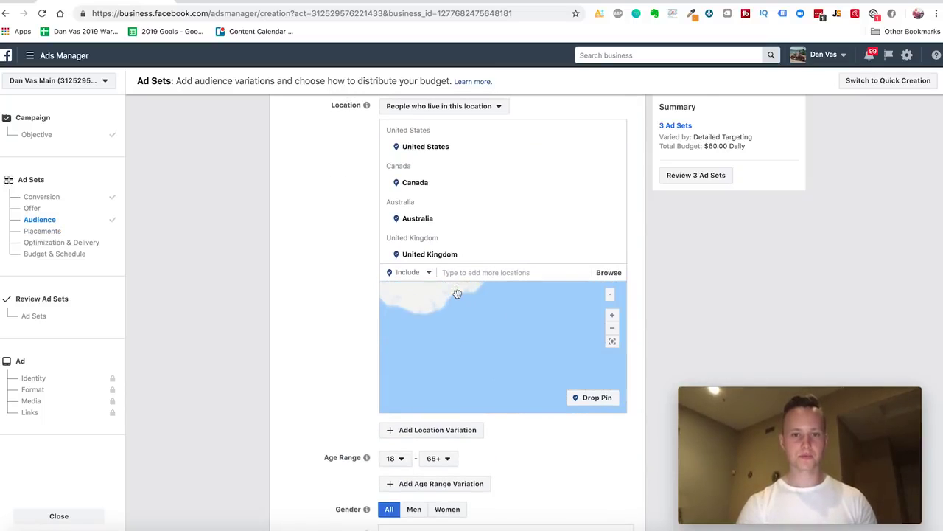
pyautogui.scroll(5, 361, 214)
pyautogui.scroll(-9, 361, 210)
pyautogui.scroll(-6, 361, 216)
pyautogui.scroll(16, 341, 268)
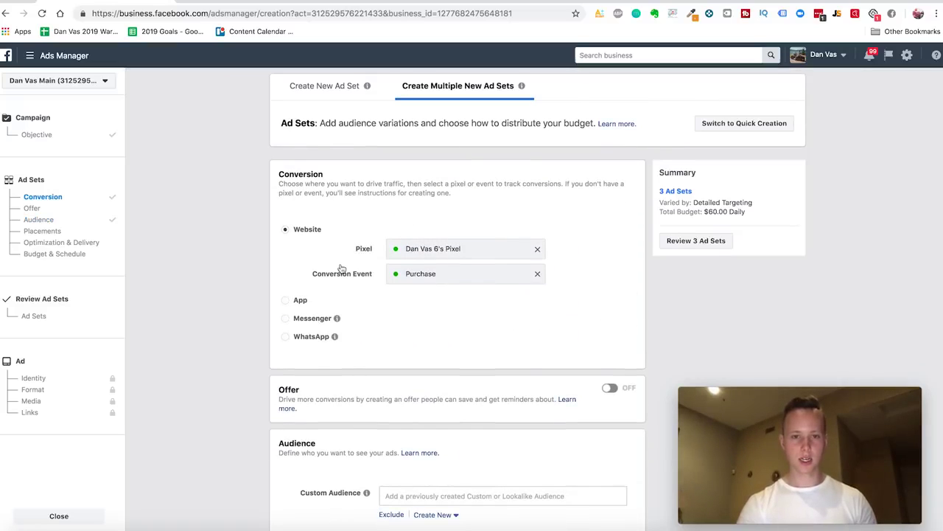
pyautogui.scroll(-16, 341, 267)
pyautogui.scroll(-15, 341, 267)
pyautogui.scroll(-3, 265, 315)
pyautogui.scroll(3, 265, 315)
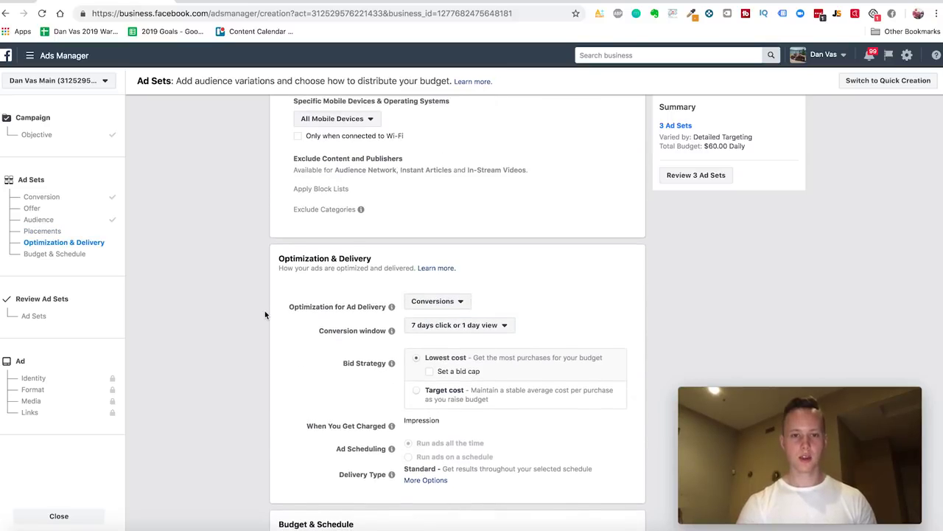
# Check the available options for ad delivery optimization and the conversion window in the Optimization & Delivery settings.
pyautogui.scroll(-2, 265, 314)
pyautogui.click(455, 166)
pyautogui.click(455, 167)
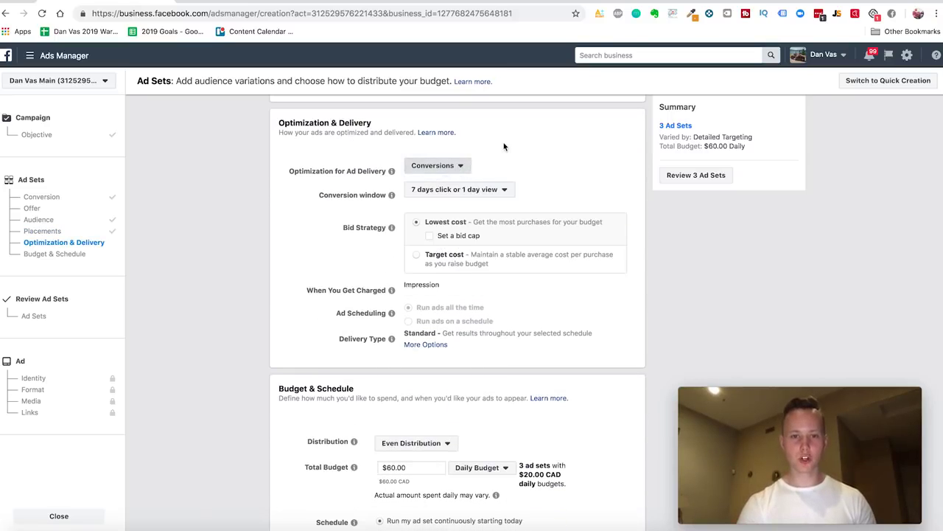
pyautogui.click(478, 189)
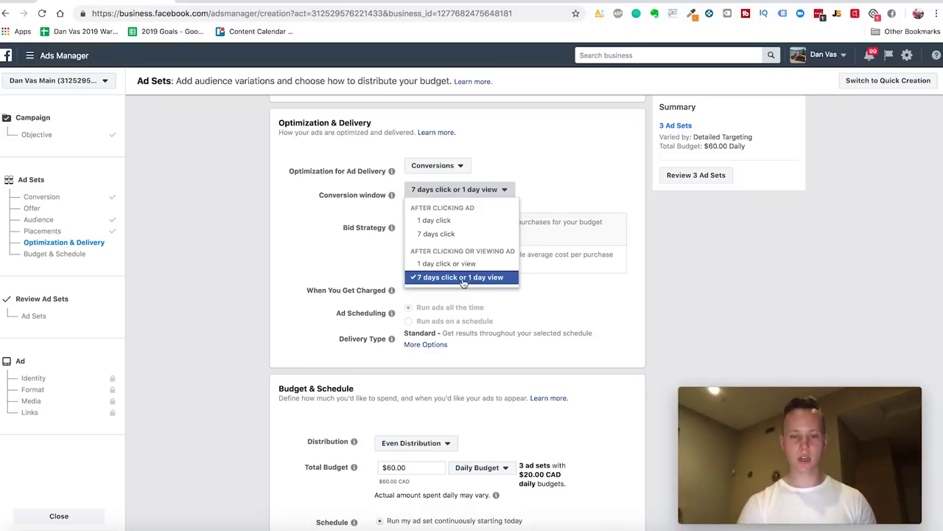
pyautogui.click(361, 259)
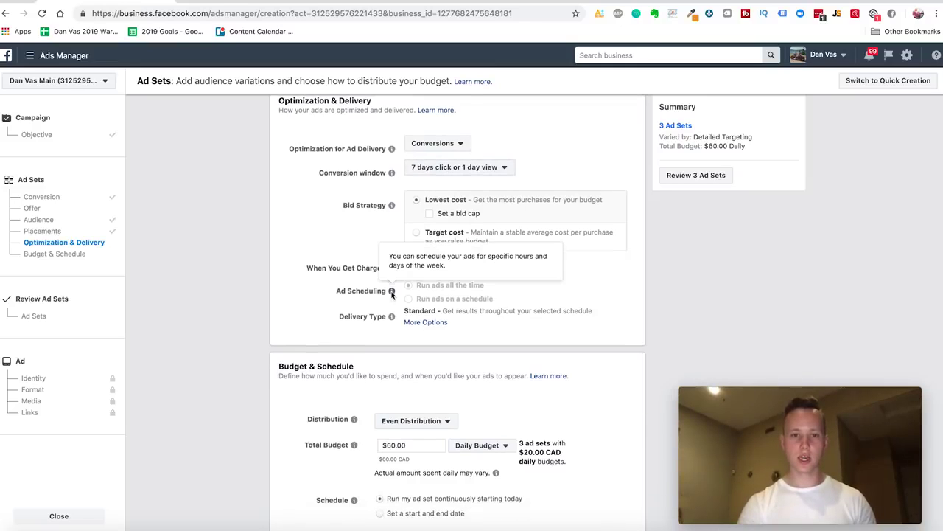
# Set the total daily budget for the evenly distributed ad sets to $30.
pyautogui.scroll(-1, 391, 295)
pyautogui.click(396, 402)
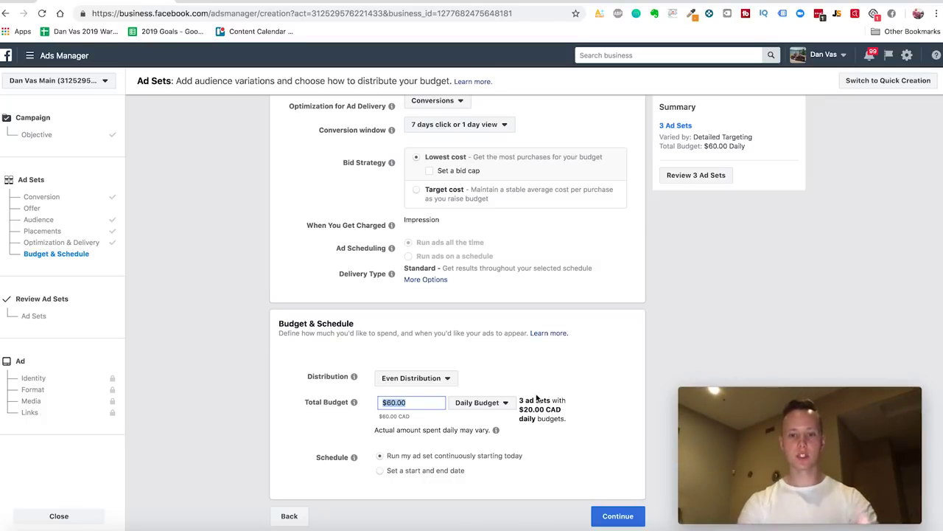
pyautogui.write('30')
pyautogui.click(292, 411)
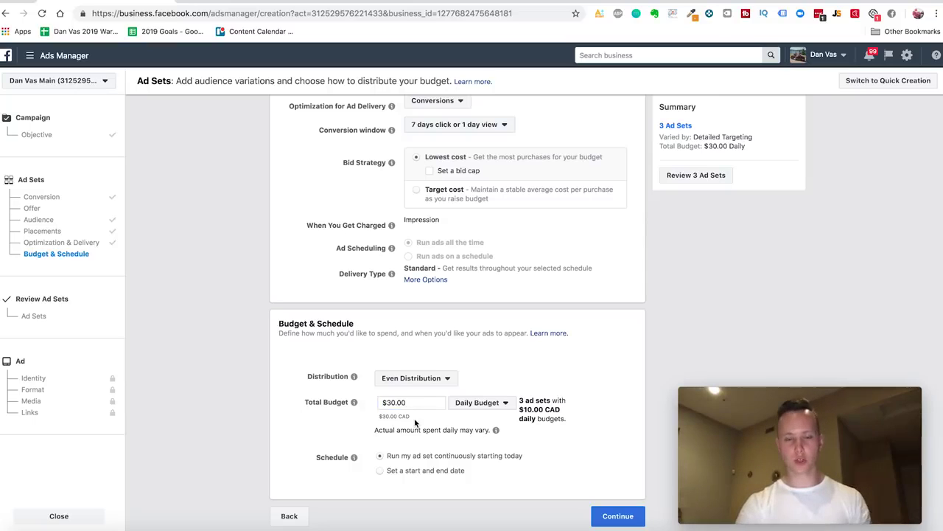
# Try a total daily budget of $9 across the ad sets.
pyautogui.click(418, 404)
pyautogui.write('9')
pyautogui.click(295, 375)
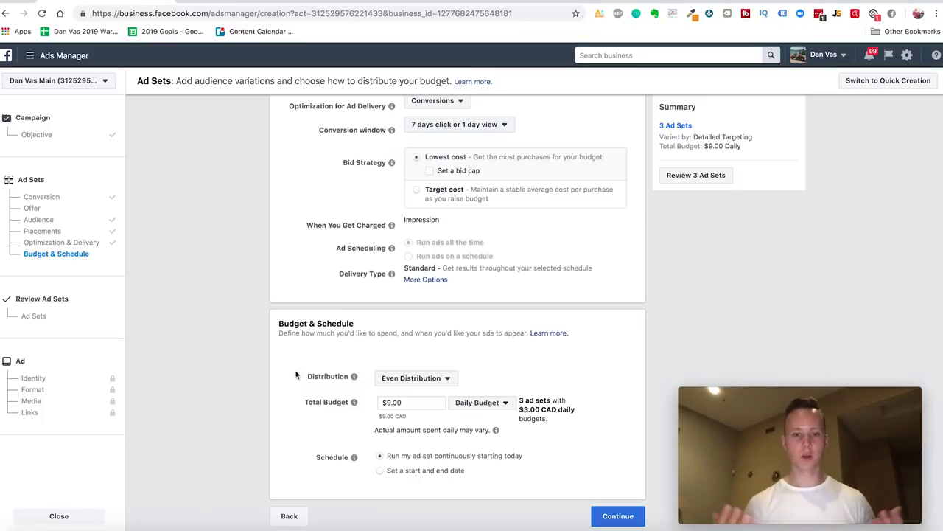
# Set the ad sets' total daily budget back to $30.00.
pyautogui.click(409, 402)
pyautogui.doubleClick(410, 403)
pyautogui.write('30')
pyautogui.press('BackSpace')
pyautogui.write('0.00')
pyautogui.click(607, 457)
# Remove the detailed targeting variation that includes people with the Coffee interest.
pyautogui.scroll(5, 544, 329)
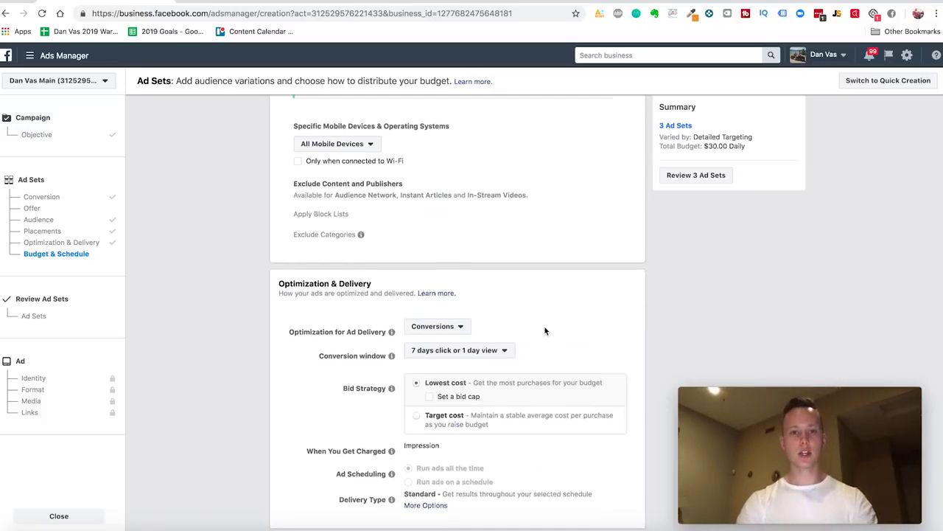
pyautogui.scroll(10, 543, 330)
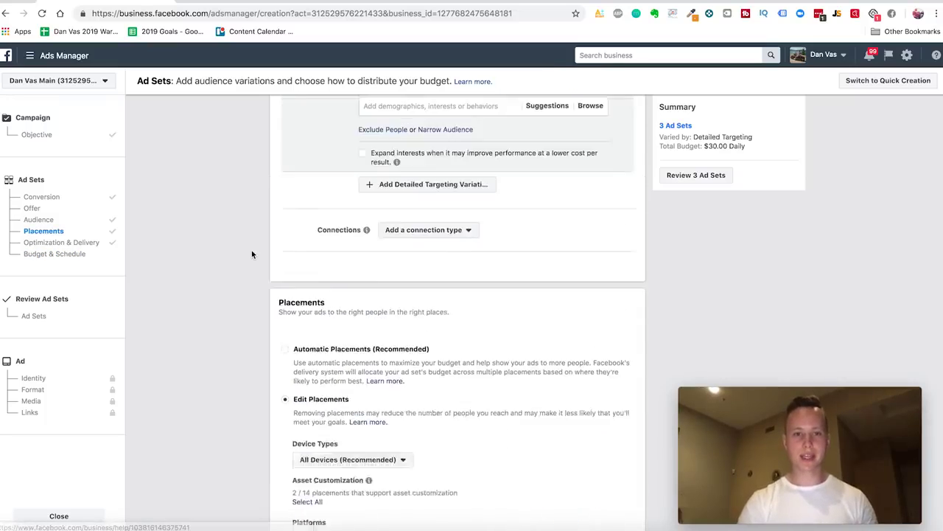
pyautogui.scroll(5, 252, 254)
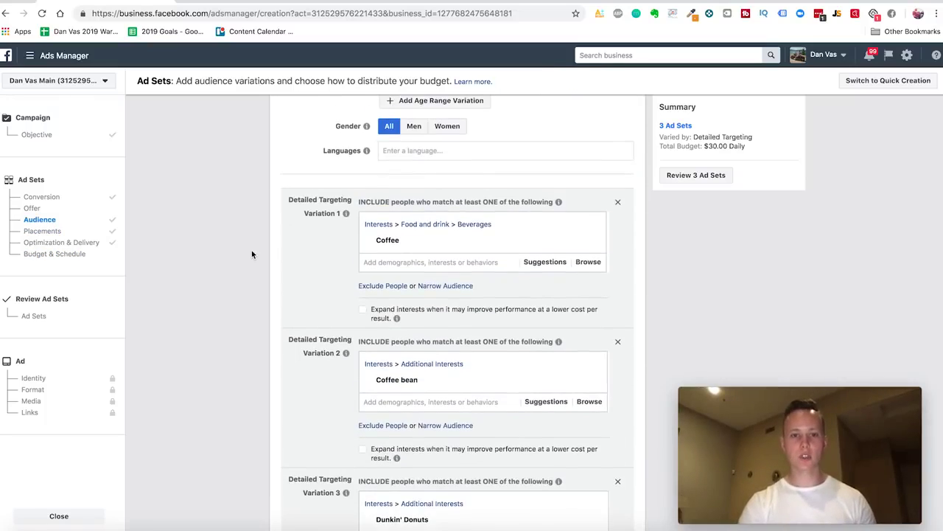
pyautogui.scroll(2, 251, 254)
pyautogui.scroll(-3, 251, 254)
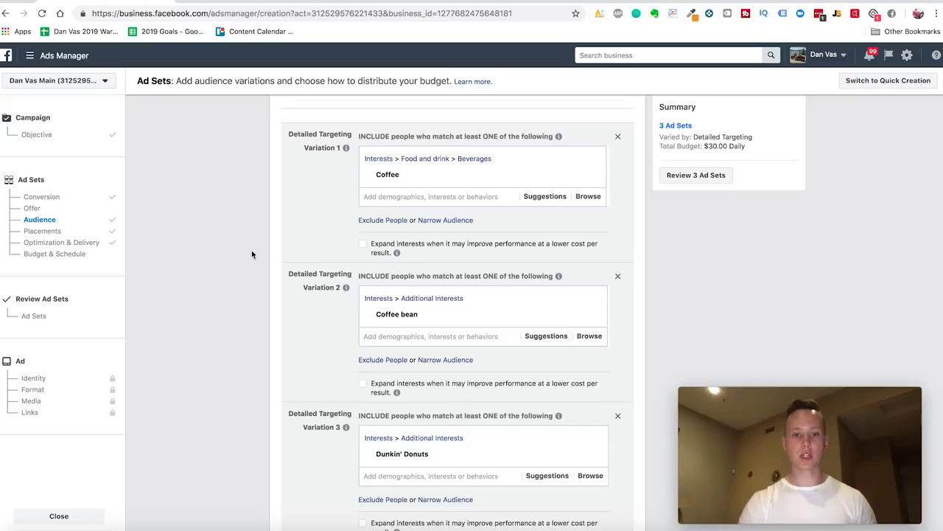
pyautogui.scroll(-1, 251, 254)
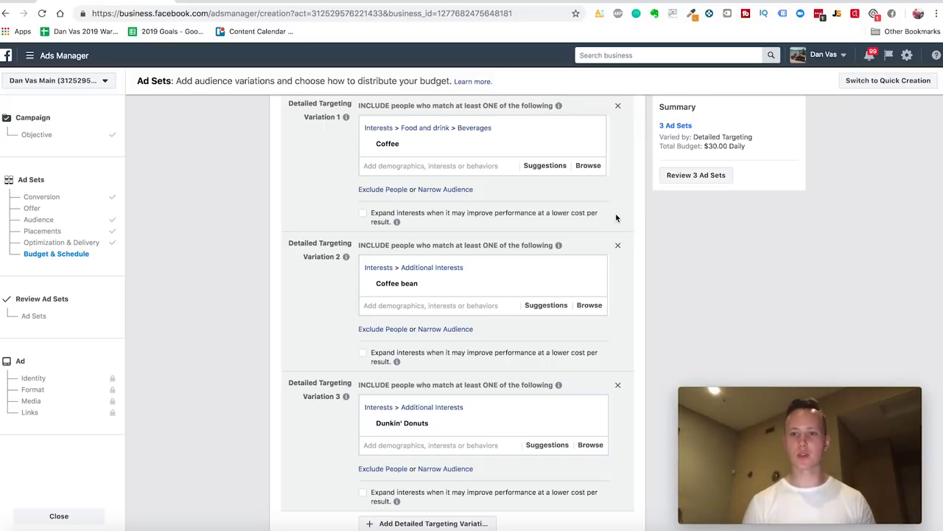
pyautogui.click(618, 107)
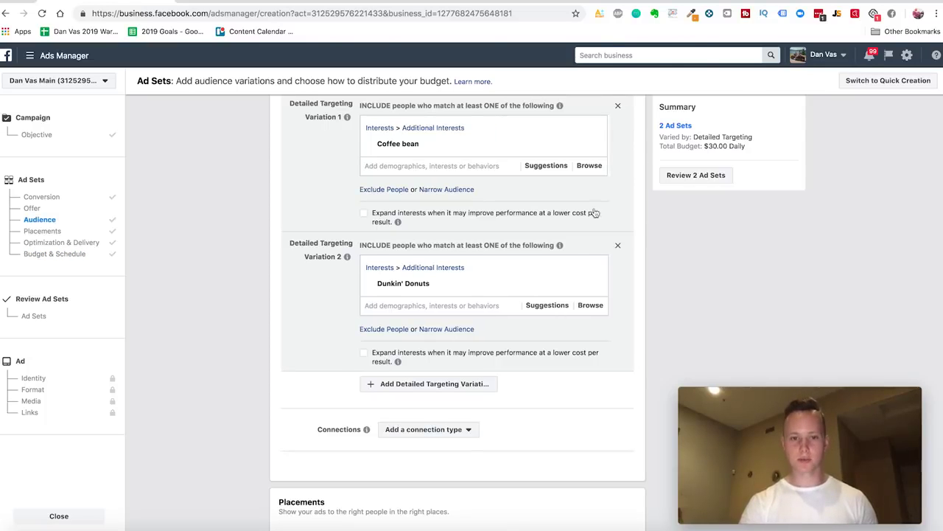